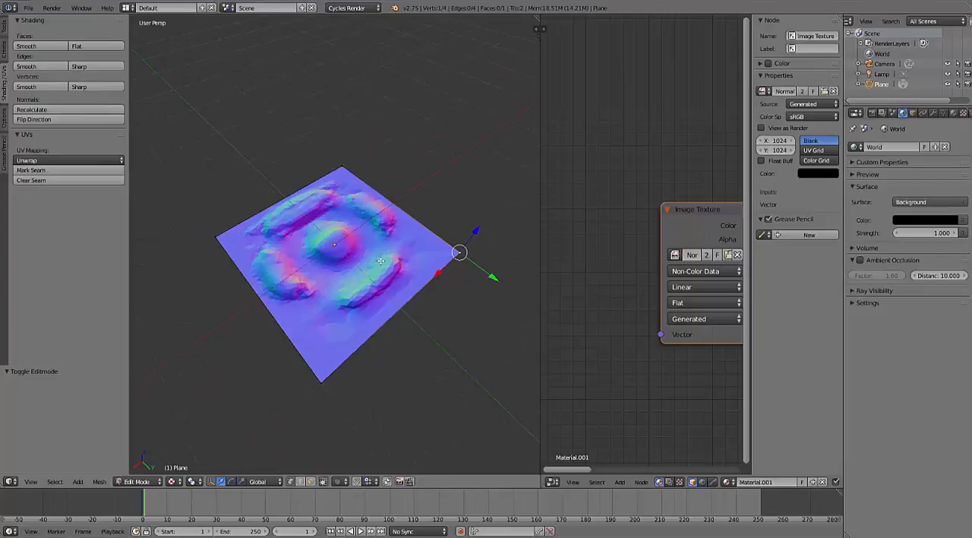
- Test-render the finished normal-mapped plane and examine its relief shading from several angles and distances
{"action": "key", "text": "F12"}
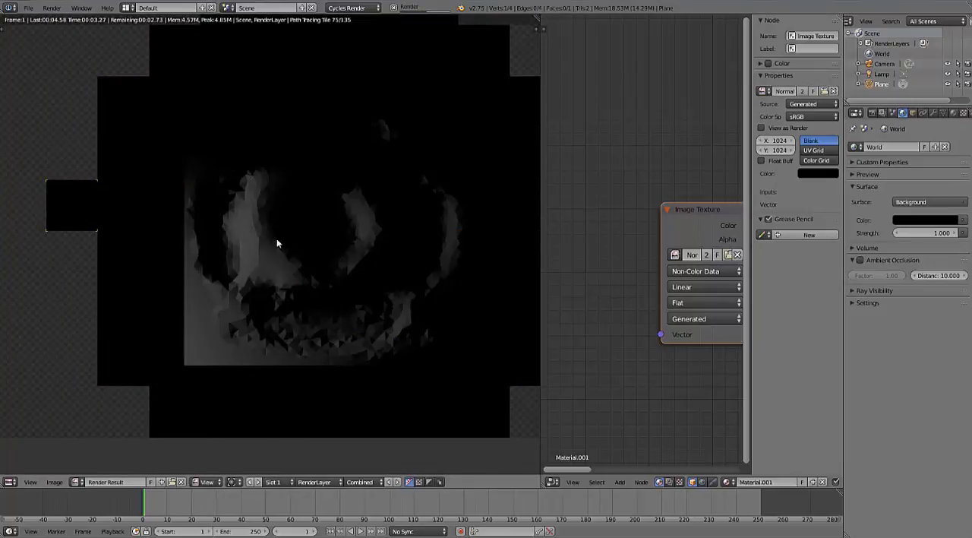
{"action": "key", "text": "Escape"}
{"action": "scroll", "coordinate": [304, 254], "scroll_direction": "down", "scroll_amount": 3}
{"action": "scroll", "coordinate": [304, 253], "scroll_direction": "up", "scroll_amount": 7}
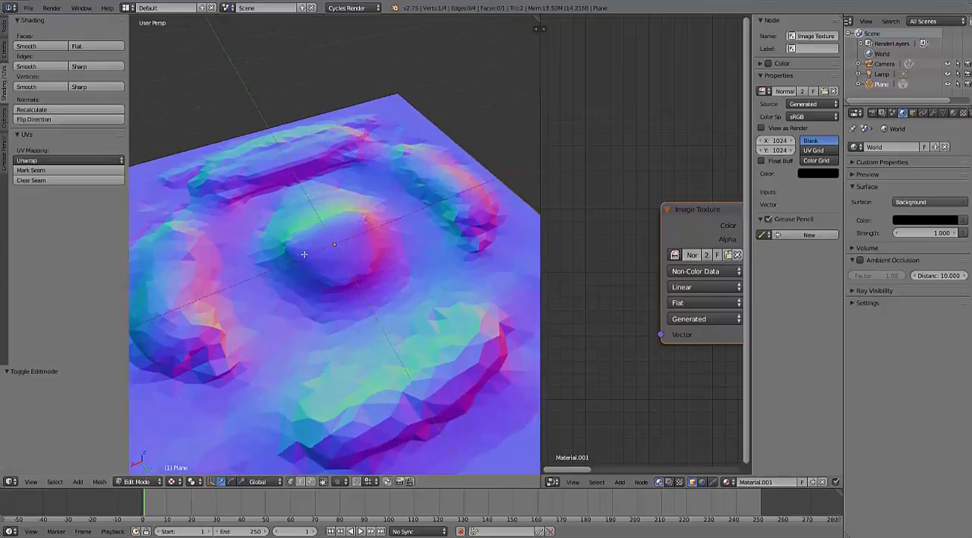
{"action": "scroll", "coordinate": [304, 254], "scroll_direction": "up", "scroll_amount": 3}
{"action": "scroll", "coordinate": [331, 265], "scroll_direction": "down", "scroll_amount": 3}
{"action": "scroll", "coordinate": [210, 289], "scroll_direction": "down", "scroll_amount": 4}
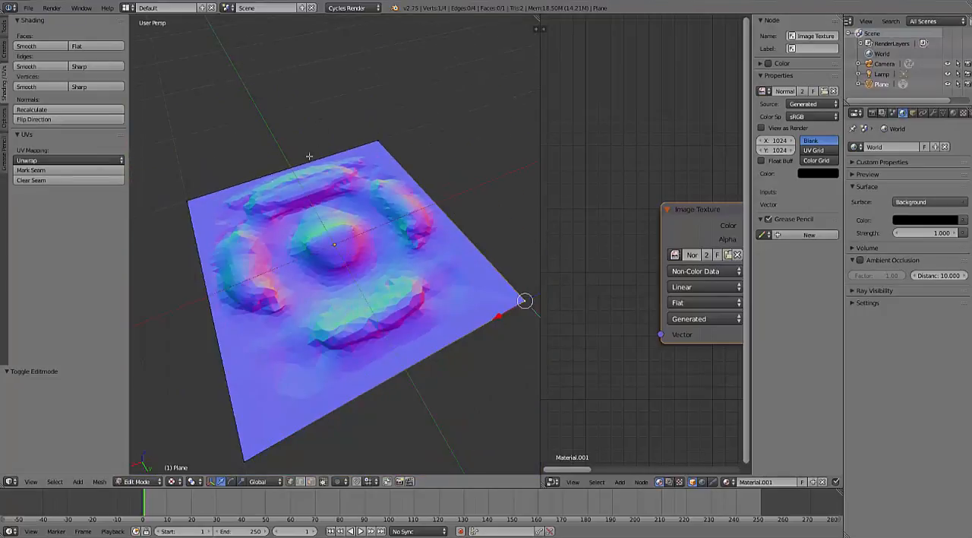
{"action": "scroll", "coordinate": [275, 202], "scroll_direction": "down", "scroll_amount": 2}
{"action": "mouse_move", "coordinate": [275, 216]}
{"action": "middle_mouse_down"}
{"action": "mouse_move", "coordinate": [307, 241]}
{"action": "mouse_move", "coordinate": [334, 224]}
{"action": "mouse_move", "coordinate": [286, 224]}
{"action": "middle_mouse_up"}
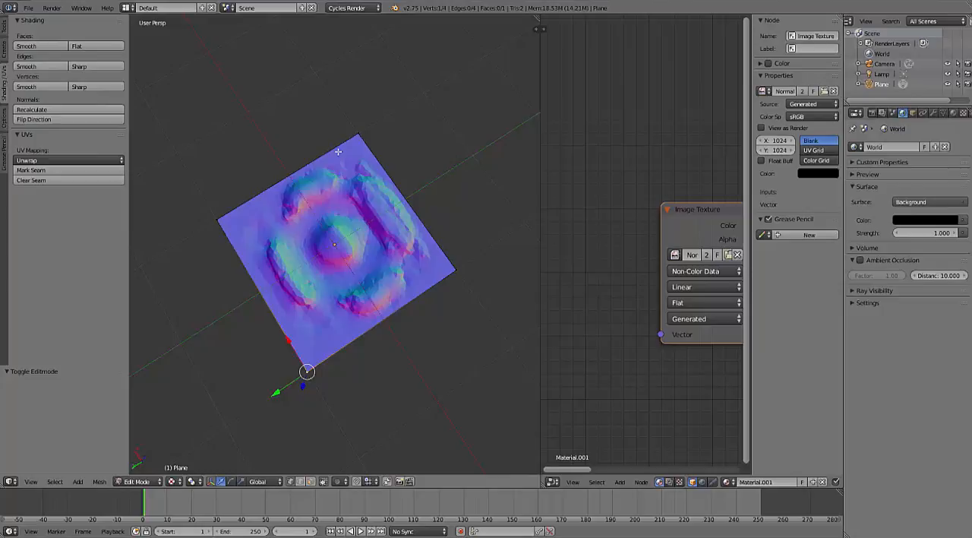
- Delete the scene's default object and add a plane mesh in its place
{"action": "key", "text": "x"}
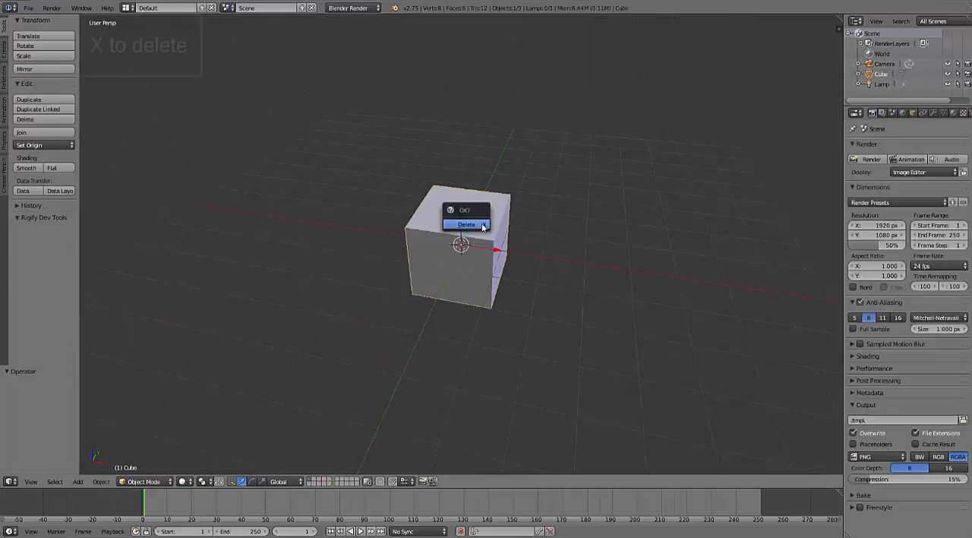
{"action": "left_click", "coordinate": [461, 216]}
{"action": "key", "text": "shift+a"}
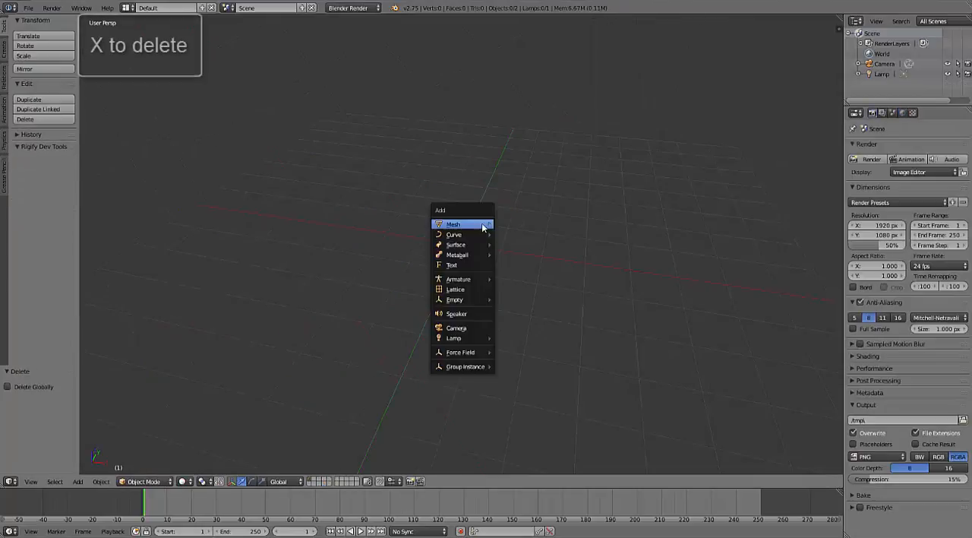
{"action": "mouse_move", "coordinate": [453, 224]}
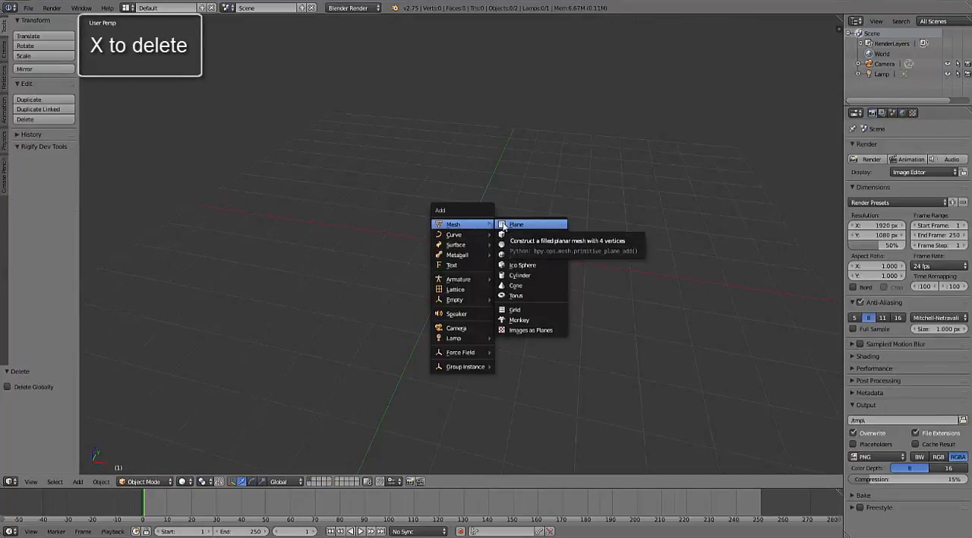
{"action": "left_click", "coordinate": [516, 224]}
{"action": "scroll", "coordinate": [472, 269], "scroll_direction": "up", "scroll_amount": 4}
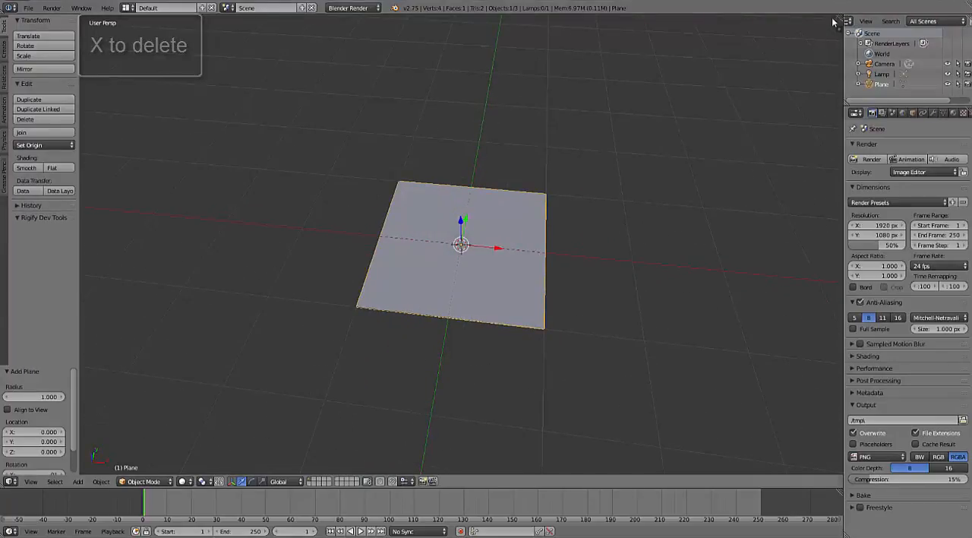
- Split off a UV/Image Editor beside the 3D view and create a blank 1024 × 1024 px image named Normal
{"action": "left_click_drag", "start_coordinate": [836, 21], "coordinate": [541, 21]}
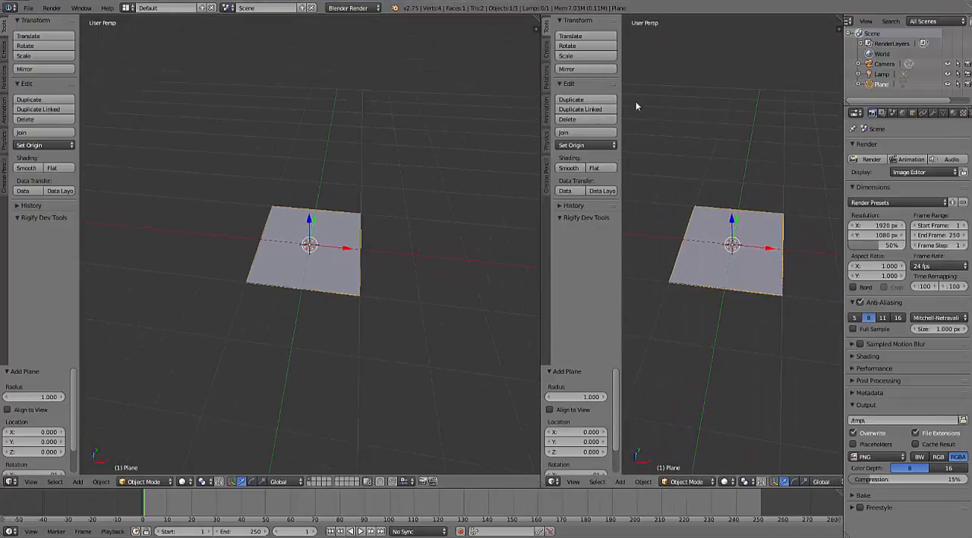
{"action": "left_click", "coordinate": [554, 481]}
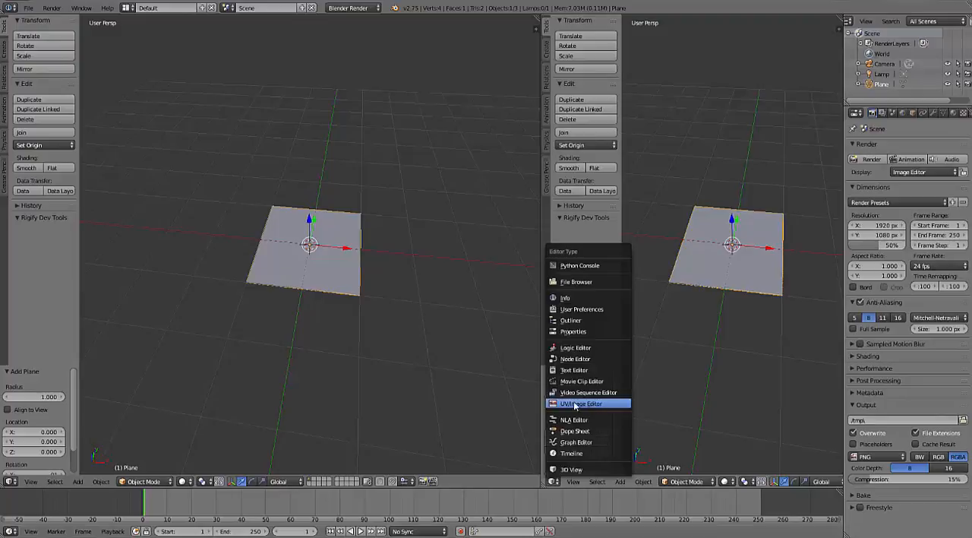
{"action": "left_click", "coordinate": [566, 403]}
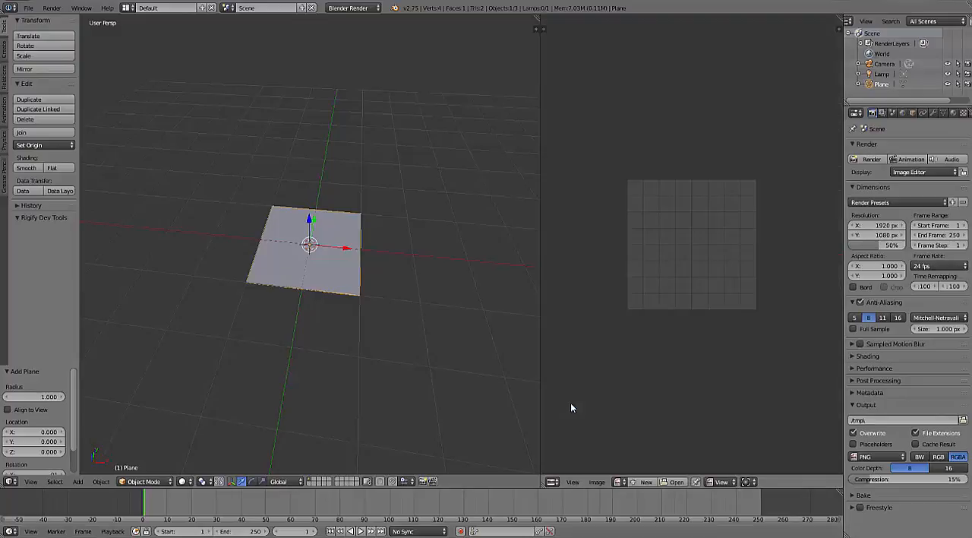
{"action": "left_click", "coordinate": [645, 483]}
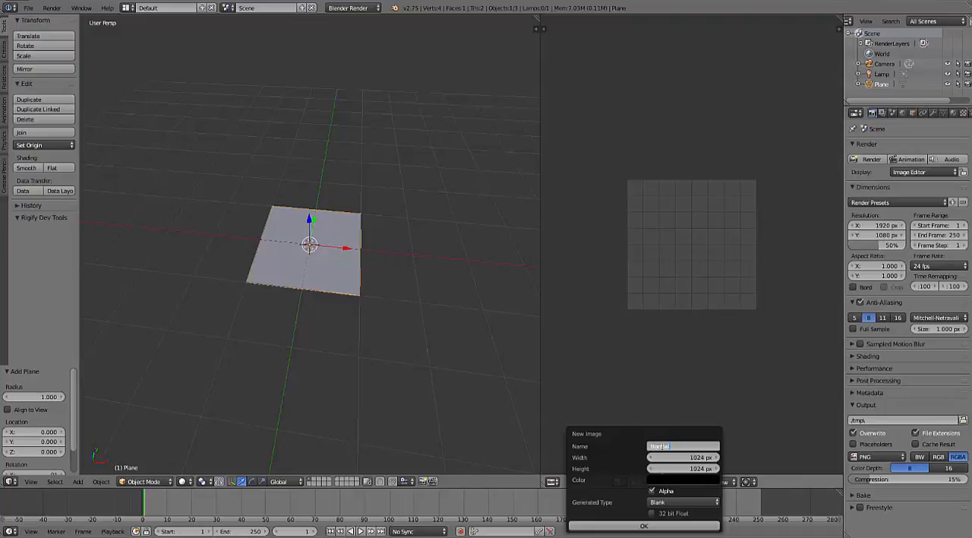
{"action": "left_click", "coordinate": [644, 525]}
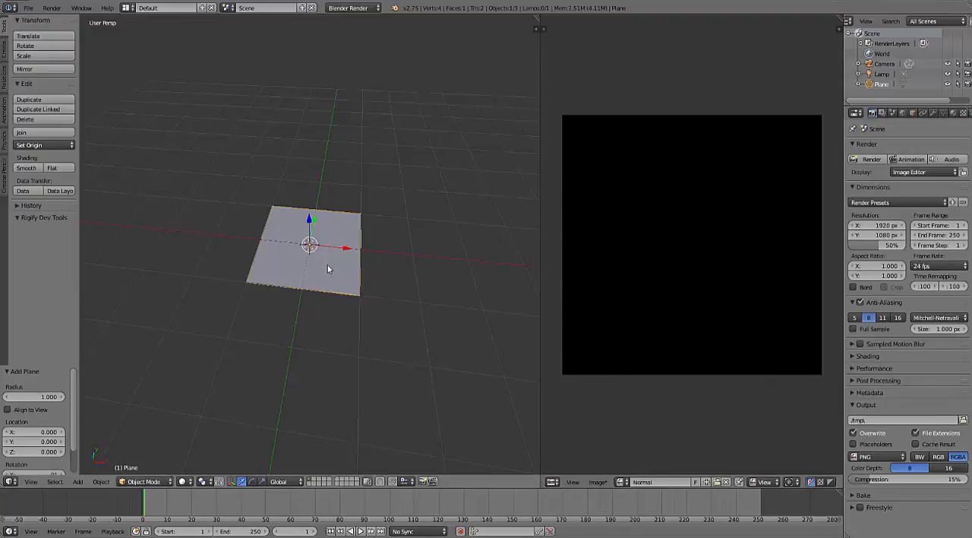
- Put the plane in Edit Mode and unwrap its face onto the Normal image
{"action": "middle_click_drag", "start_coordinate": [328, 269], "coordinate": [300, 255]}
{"action": "key", "text": "ctrl+Tab"}
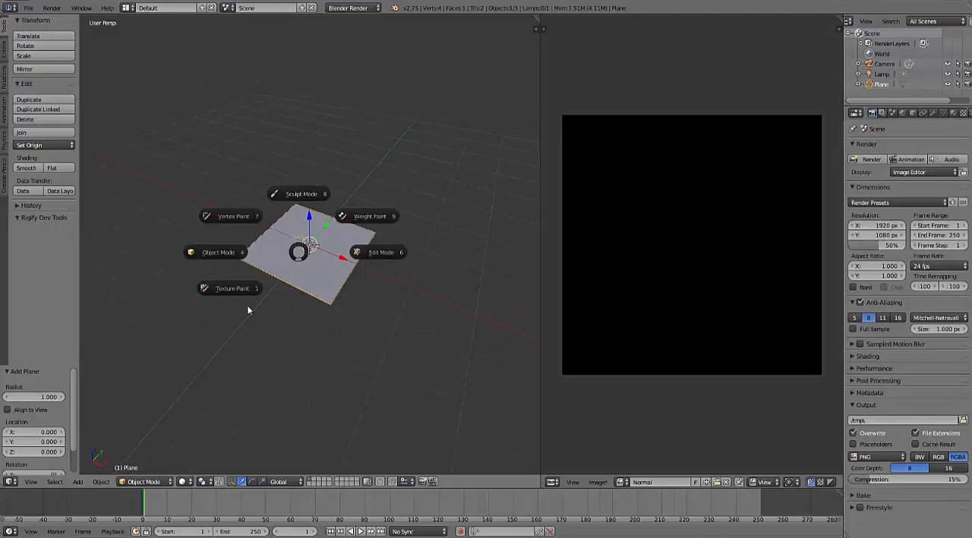
{"action": "left_click", "coordinate": [370, 247]}
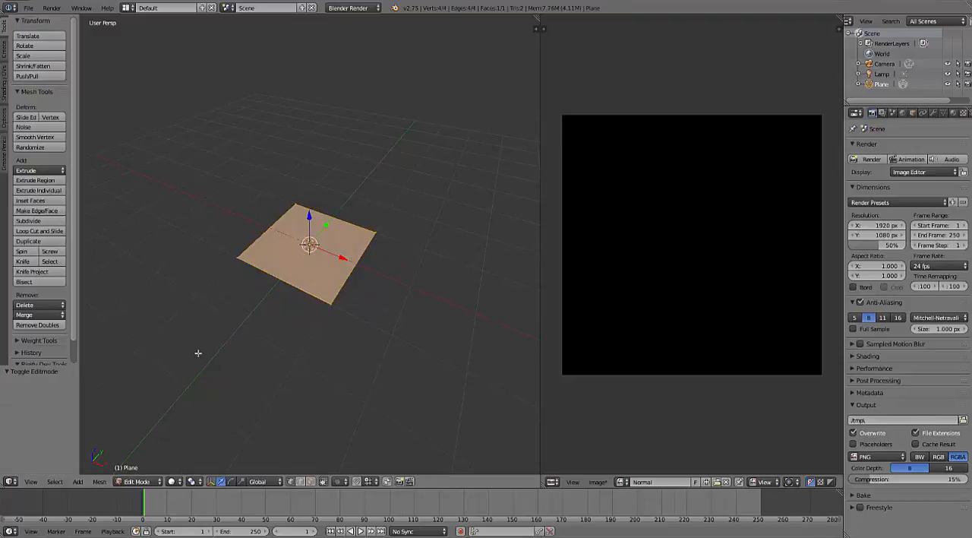
{"action": "left_click", "coordinate": [138, 482]}
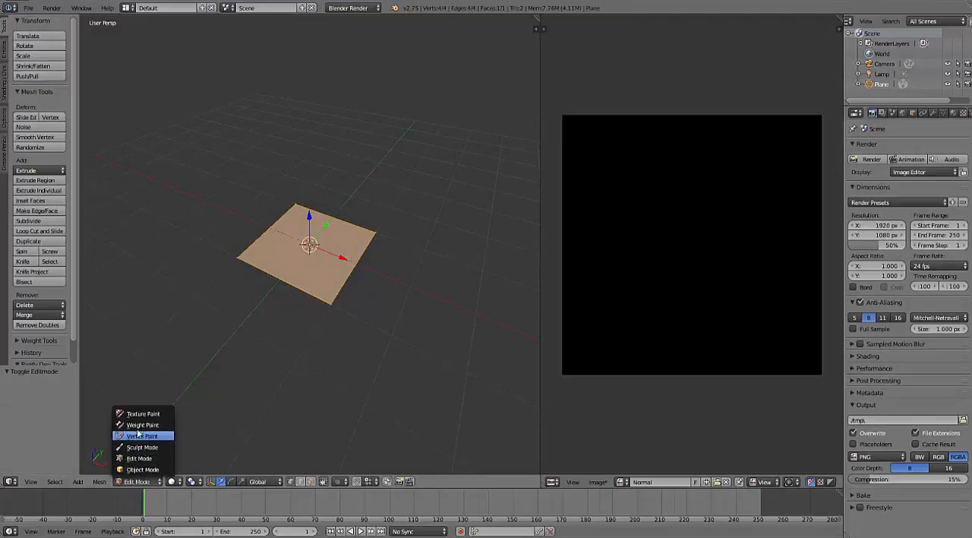
{"action": "left_click", "coordinate": [139, 458]}
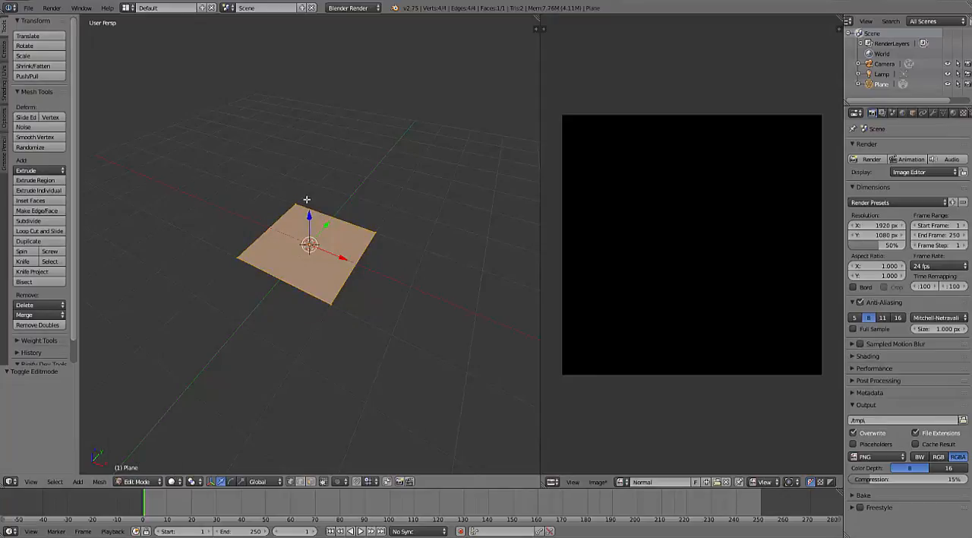
{"action": "middle_click_drag", "start_coordinate": [319, 225], "coordinate": [344, 244]}
{"action": "scroll", "coordinate": [340, 226], "scroll_direction": "up", "scroll_amount": 3}
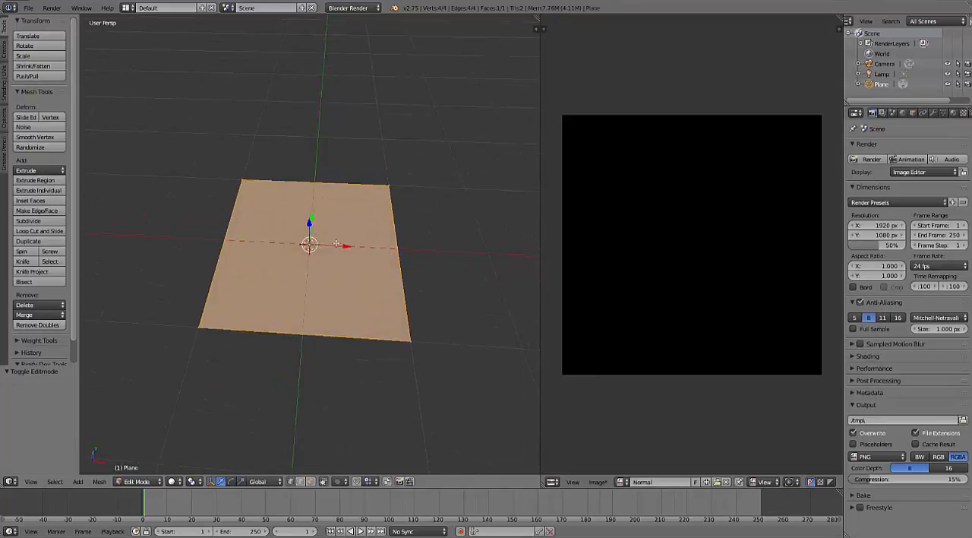
{"action": "key", "text": "u"}
{"action": "left_click", "coordinate": [295, 243]}
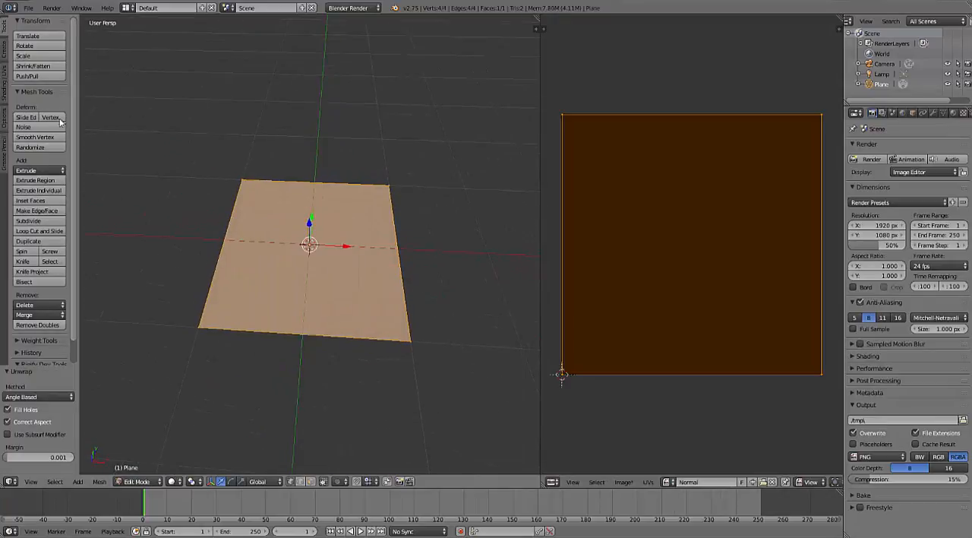
{"action": "left_click", "coordinate": [4, 83]}
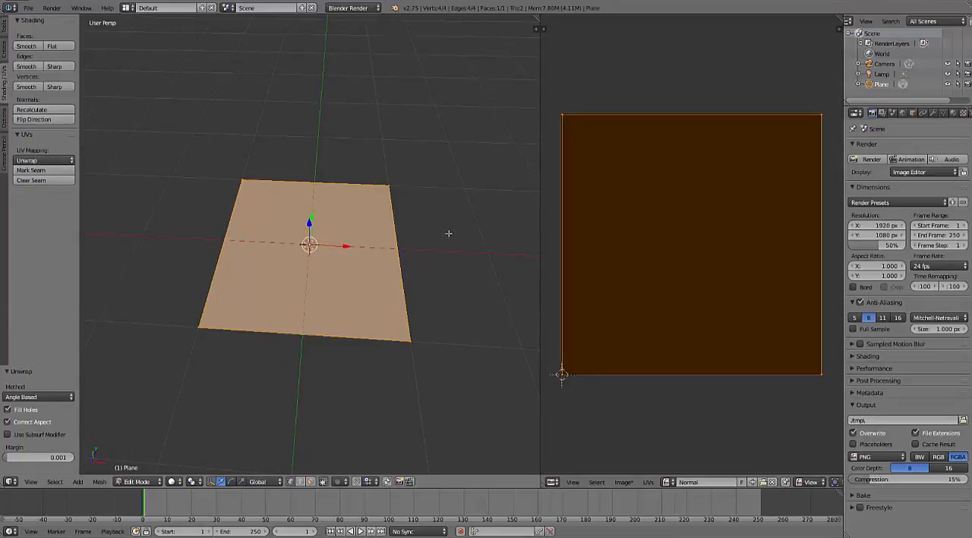
{"action": "scroll", "coordinate": [770, 235], "scroll_direction": "down", "scroll_amount": 1}
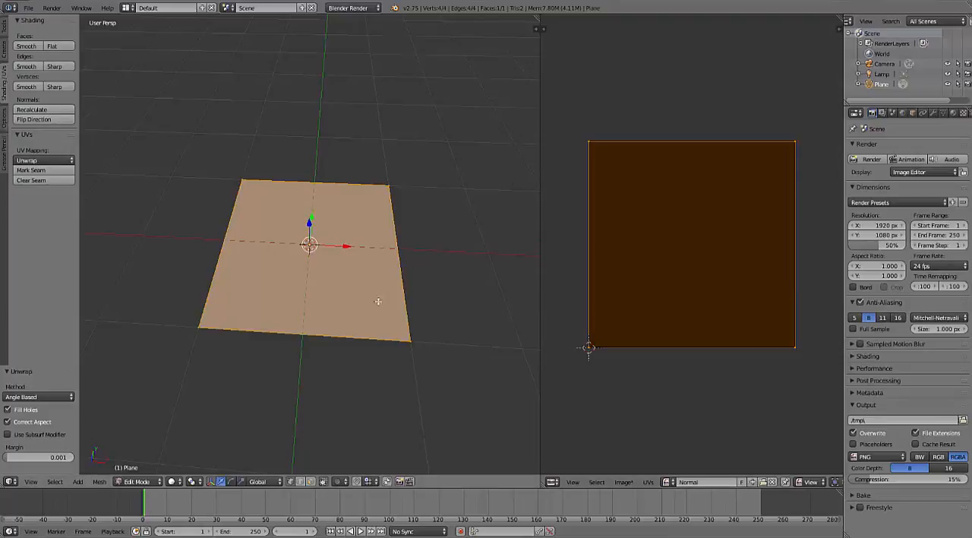
- Return the plane to Object Mode and duplicate it in place
{"action": "scroll", "coordinate": [373, 284], "scroll_direction": "down", "scroll_amount": 4}
{"action": "middle_click_drag", "start_coordinate": [372, 283], "coordinate": [355, 293]}
{"action": "key", "text": "Tab"}
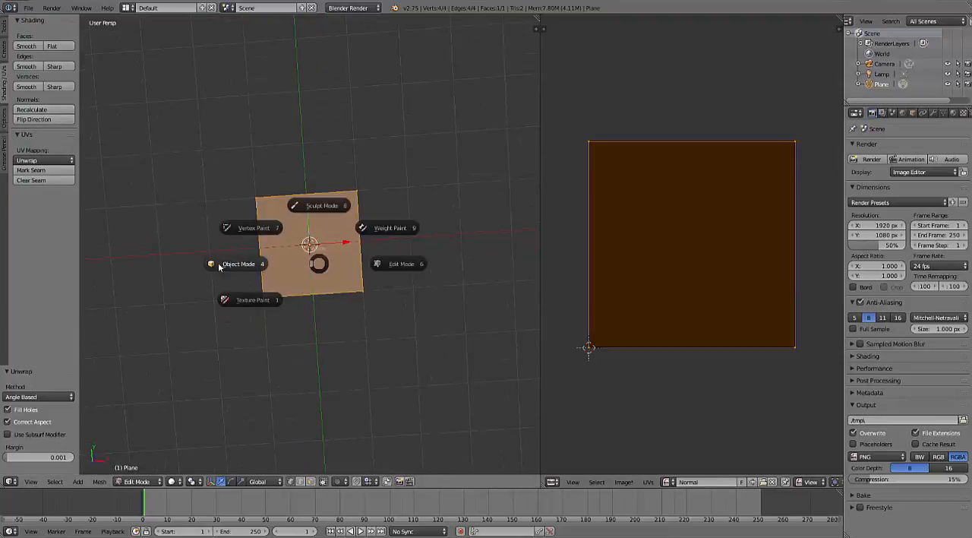
{"action": "left_click", "coordinate": [218, 265]}
{"action": "middle_click_drag", "start_coordinate": [290, 287], "coordinate": [312, 270]}
{"action": "key", "text": "shift+d"}
{"action": "right_click", "coordinate": [440, 143]}
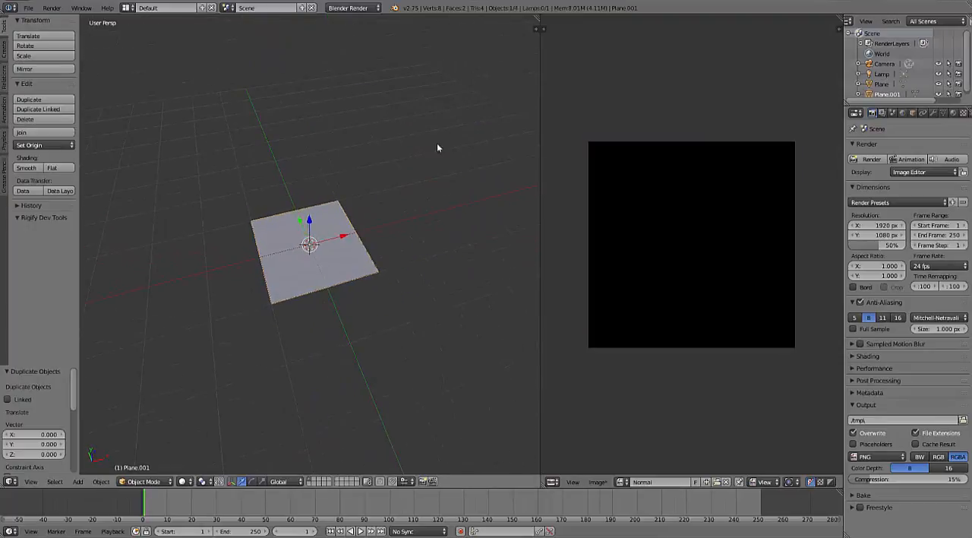
{"action": "middle_click_drag", "start_coordinate": [438, 147], "coordinate": [380, 205]}
{"action": "key", "text": "g"}
{"action": "right_click", "coordinate": [403, 196]}
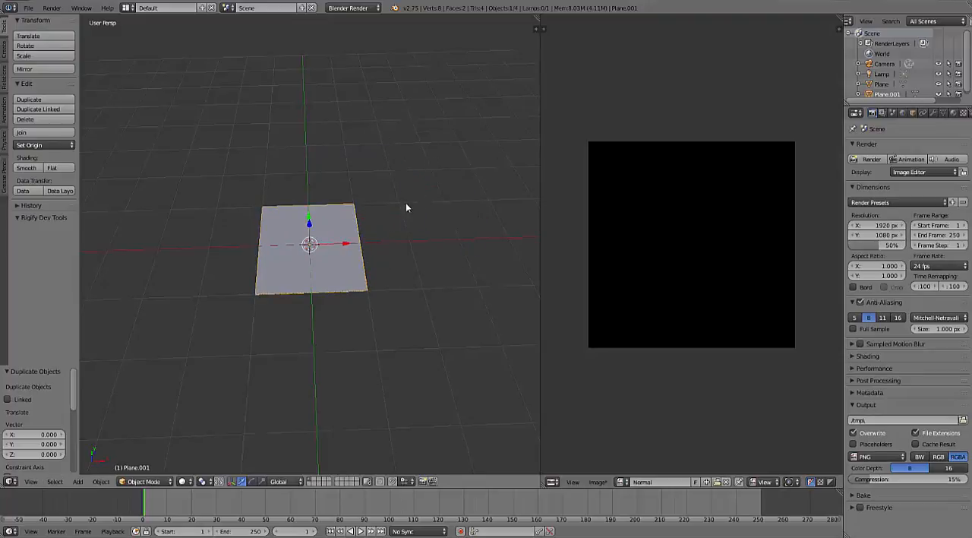
{"action": "key", "text": "g"}
{"action": "right_click", "coordinate": [431, 120]}
- Put the duplicated plane in Sculpt Mode and enable Dyntopo with Subdivide Collapse refinement
{"action": "key", "text": "Tab"}
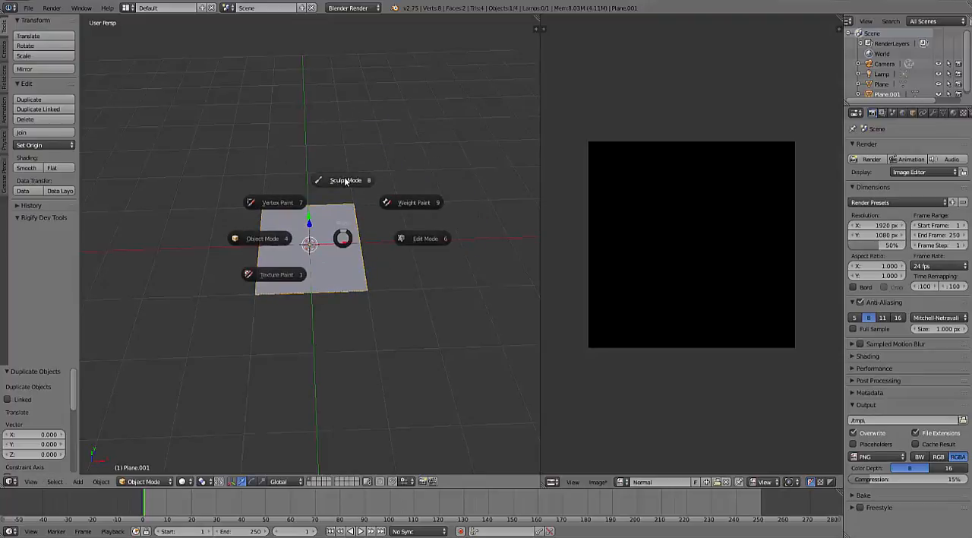
{"action": "left_click", "coordinate": [334, 183]}
{"action": "left_click", "coordinate": [33, 257]}
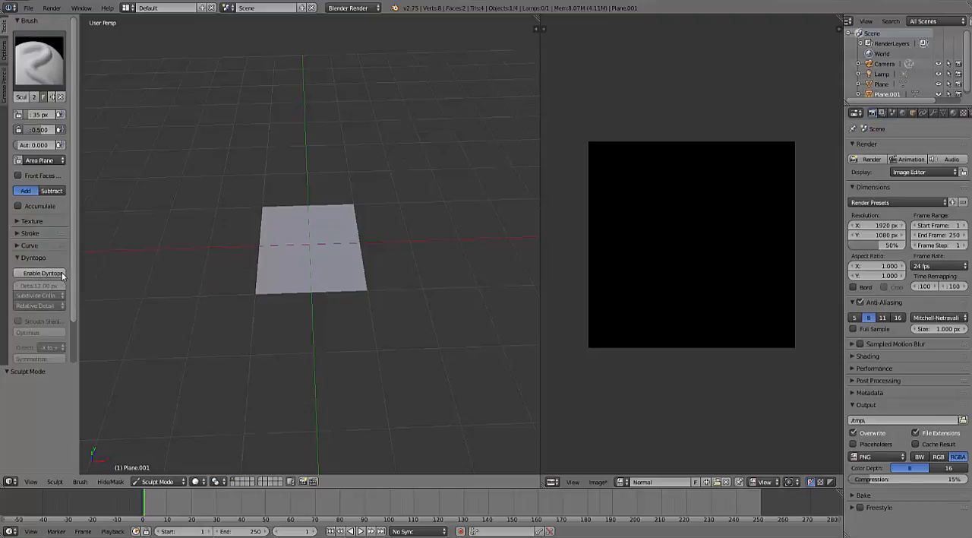
{"action": "left_click", "coordinate": [62, 275]}
{"action": "left_click", "coordinate": [66, 296]}
- Sculpt a central round shape surrounded by four elongated ridges along the plane's sides with the SculptDraw brush
{"action": "middle_click_drag", "start_coordinate": [356, 199], "coordinate": [313, 279]}
{"action": "scroll", "coordinate": [312, 279], "scroll_direction": "up", "scroll_amount": 4}
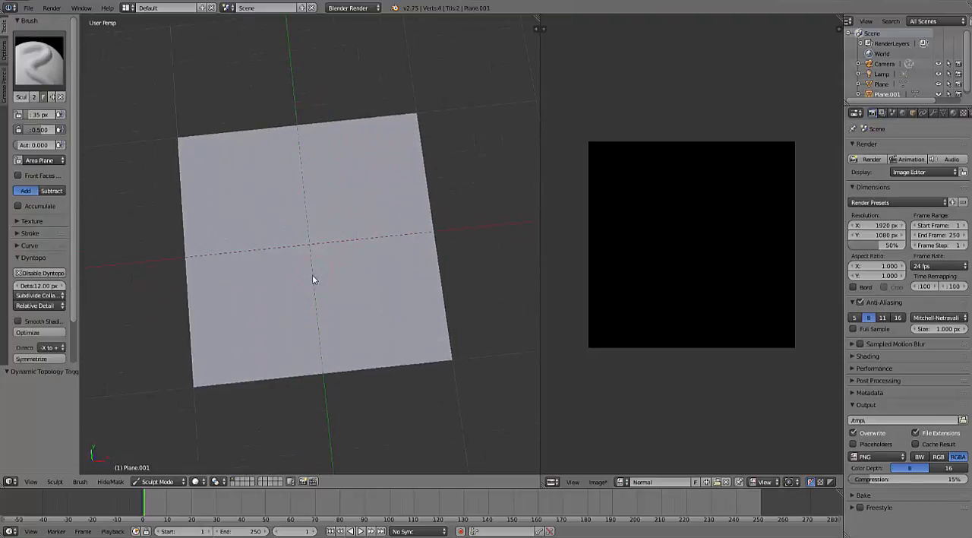
{"action": "mouse_move", "coordinate": [307, 299]}
{"action": "left_mouse_down"}
{"action": "mouse_move", "coordinate": [358, 244]}
{"action": "mouse_move", "coordinate": [311, 204]}
{"action": "mouse_move", "coordinate": [251, 243]}
{"action": "mouse_move", "coordinate": [288, 298]}
{"action": "left_mouse_up"}
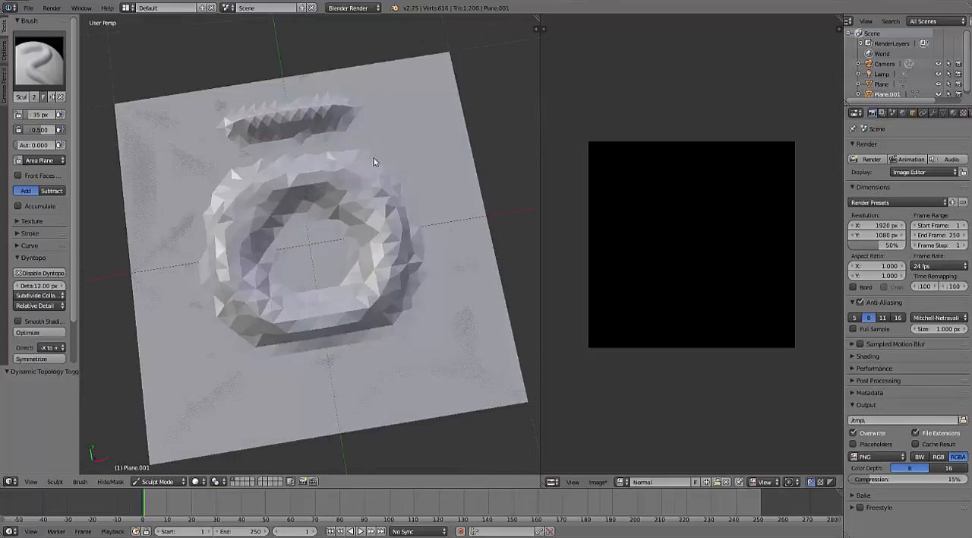
{"action": "mouse_move", "coordinate": [373, 163]}
{"action": "left_mouse_down"}
{"action": "mouse_move", "coordinate": [202, 271]}
{"action": "mouse_move", "coordinate": [459, 300]}
{"action": "mouse_move", "coordinate": [397, 166]}
{"action": "left_mouse_up"}
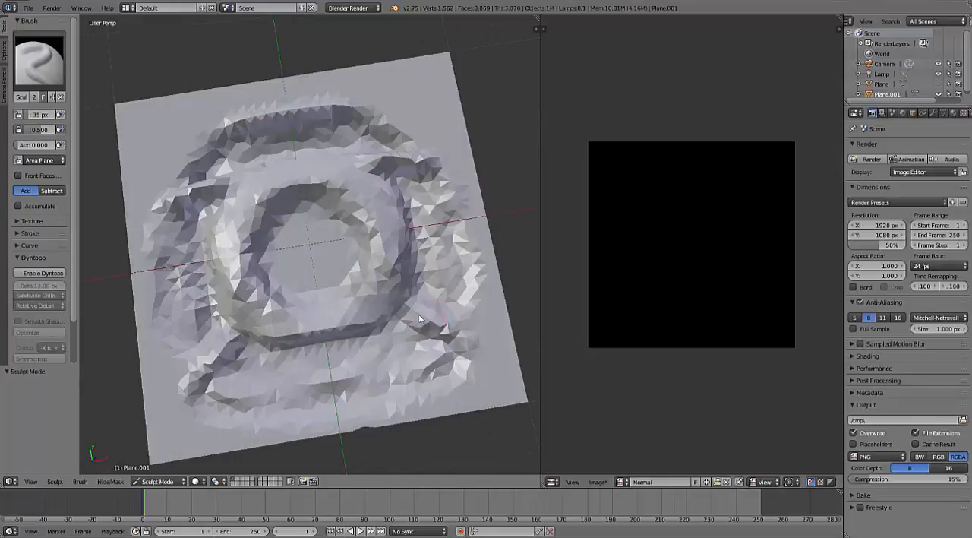
{"action": "mouse_move", "coordinate": [221, 349]}
{"action": "left_mouse_down"}
{"action": "mouse_move", "coordinate": [392, 283]}
{"action": "mouse_move", "coordinate": [205, 198]}
{"action": "mouse_move", "coordinate": [236, 131]}
{"action": "mouse_move", "coordinate": [325, 269]}
{"action": "mouse_move", "coordinate": [354, 373]}
{"action": "left_mouse_up"}
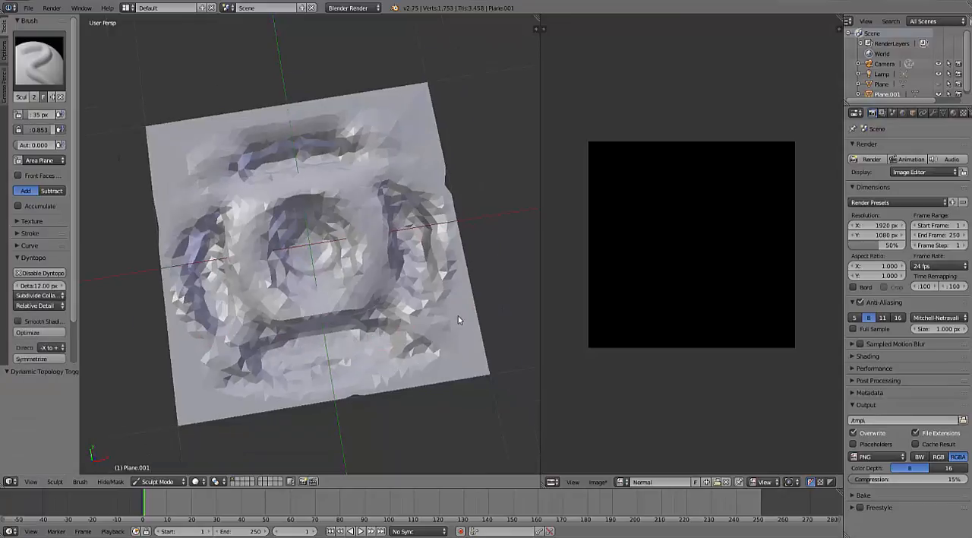
- Rework the central shape of the sculpted plane with additional SculptDraw strokes
{"action": "scroll", "coordinate": [458, 320], "scroll_direction": "down", "scroll_amount": 5}
{"action": "mouse_move", "coordinate": [382, 304]}
{"action": "middle_mouse_down"}
{"action": "mouse_move", "coordinate": [419, 231]}
{"action": "mouse_move", "coordinate": [373, 213]}
{"action": "mouse_move", "coordinate": [320, 256]}
{"action": "mouse_move", "coordinate": [354, 286]}
{"action": "mouse_move", "coordinate": [340, 266]}
{"action": "mouse_move", "coordinate": [296, 284]}
{"action": "middle_mouse_up"}
{"action": "scroll", "coordinate": [325, 291], "scroll_direction": "up", "scroll_amount": 3}
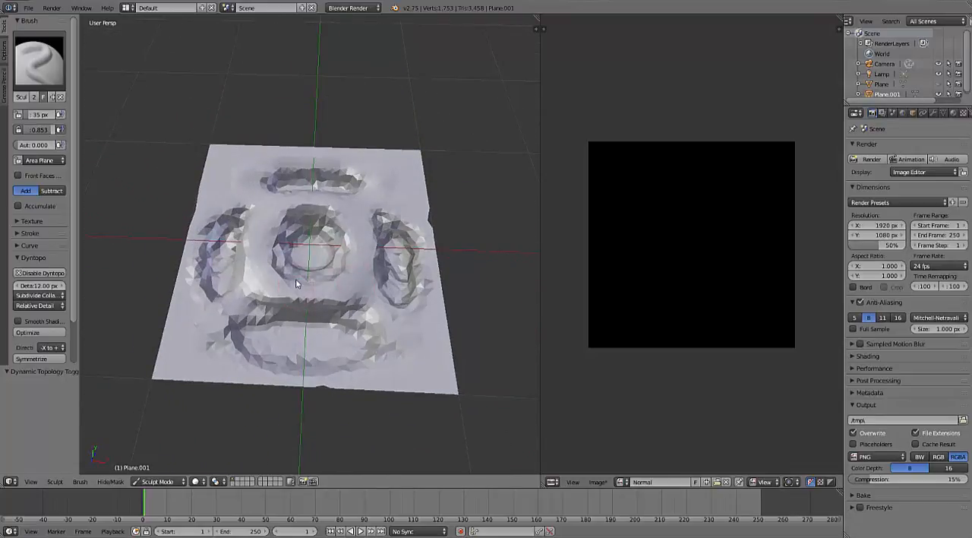
{"action": "scroll", "coordinate": [322, 238], "scroll_direction": "up", "scroll_amount": 2}
{"action": "mouse_move", "coordinate": [320, 226]}
{"action": "left_mouse_down"}
{"action": "mouse_move", "coordinate": [280, 247]}
{"action": "mouse_move", "coordinate": [318, 223]}
{"action": "mouse_move", "coordinate": [315, 241]}
{"action": "mouse_move", "coordinate": [303, 229]}
{"action": "mouse_move", "coordinate": [312, 241]}
{"action": "left_mouse_up"}
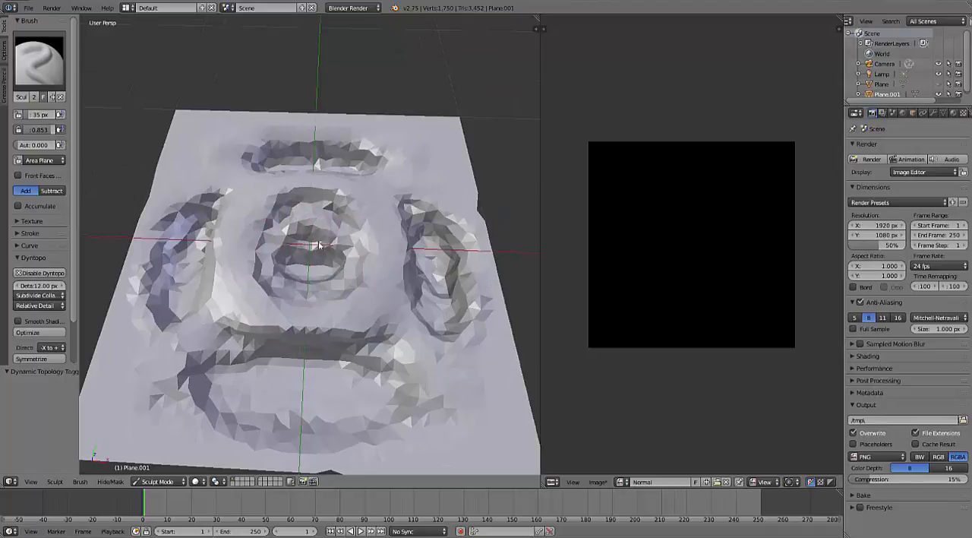
{"action": "middle_click_drag", "start_coordinate": [319, 245], "coordinate": [311, 308]}
{"action": "mouse_move", "coordinate": [308, 236]}
{"action": "left_mouse_down"}
{"action": "mouse_move", "coordinate": [312, 266]}
{"action": "mouse_move", "coordinate": [312, 228]}
{"action": "mouse_move", "coordinate": [328, 240]}
{"action": "mouse_move", "coordinate": [316, 240]}
{"action": "mouse_move", "coordinate": [335, 235]}
{"action": "mouse_move", "coordinate": [314, 250]}
{"action": "mouse_move", "coordinate": [281, 218]}
{"action": "mouse_move", "coordinate": [311, 255]}
{"action": "mouse_move", "coordinate": [289, 239]}
{"action": "mouse_move", "coordinate": [178, 228]}
{"action": "mouse_move", "coordinate": [161, 282]}
{"action": "mouse_move", "coordinate": [182, 298]}
{"action": "mouse_move", "coordinate": [202, 230]}
{"action": "left_mouse_up"}
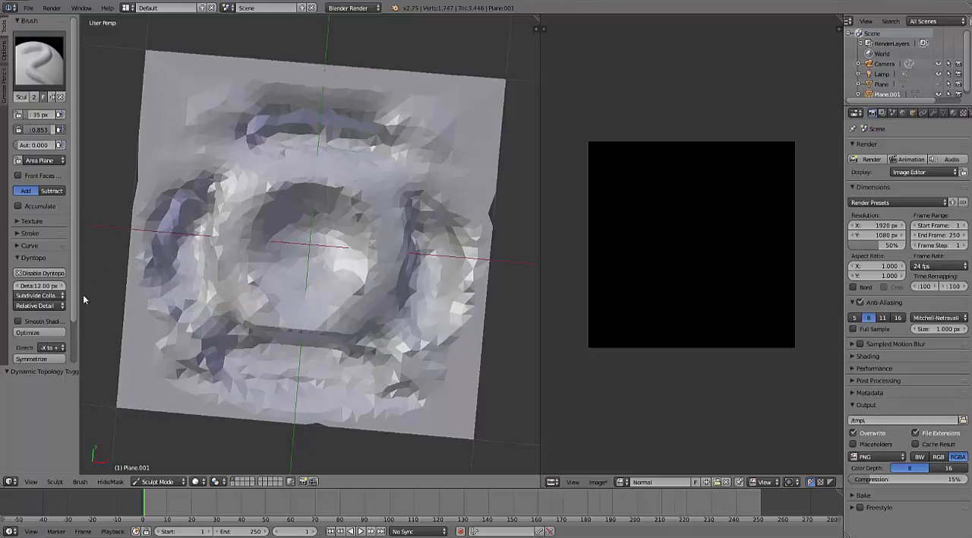
- Set the Dyntopo detail size to 40 px and sculpt coarse facets over the central shape
{"action": "left_click_drag", "start_coordinate": [77, 300], "coordinate": [125, 299]}
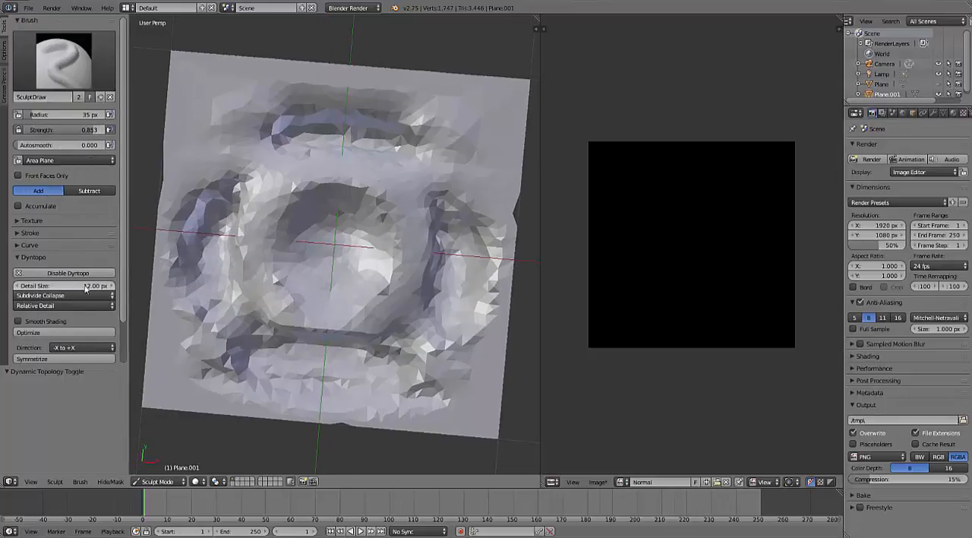
{"action": "left_click_drag", "start_coordinate": [67, 285], "coordinate": [86, 286]}
{"action": "mouse_move", "coordinate": [343, 231]}
{"action": "left_mouse_down"}
{"action": "mouse_move", "coordinate": [352, 267]}
{"action": "mouse_move", "coordinate": [331, 263]}
{"action": "mouse_move", "coordinate": [326, 245]}
{"action": "mouse_move", "coordinate": [334, 265]}
{"action": "left_mouse_up"}
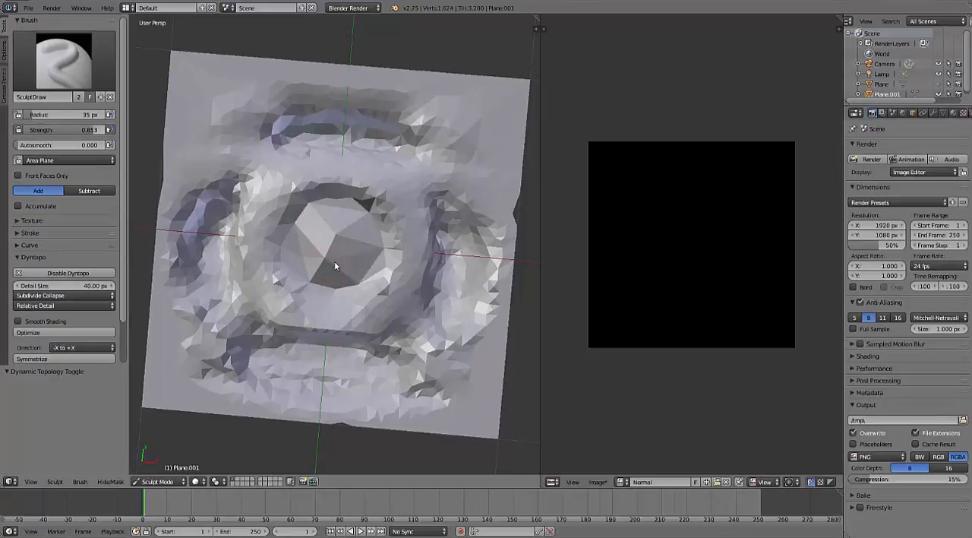
- Set the Dyntopo detail size to 6 px and sculpt fine detail over the coarse central facets
{"action": "left_click", "coordinate": [58, 289]}
{"action": "type", "text": "6"}
{"action": "key", "text": "Return"}
{"action": "left_click_drag", "start_coordinate": [345, 231], "coordinate": [317, 260]}
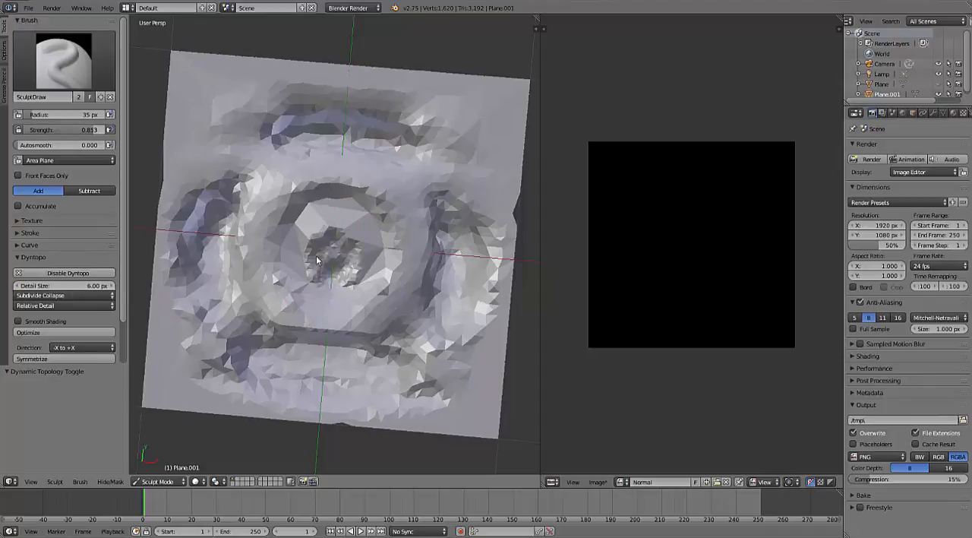
{"action": "mouse_move", "coordinate": [344, 219]}
{"action": "left_mouse_down"}
{"action": "mouse_move", "coordinate": [354, 230]}
{"action": "mouse_move", "coordinate": [319, 259]}
{"action": "mouse_move", "coordinate": [356, 244]}
{"action": "mouse_move", "coordinate": [320, 252]}
{"action": "mouse_move", "coordinate": [343, 256]}
{"action": "mouse_move", "coordinate": [372, 312]}
{"action": "mouse_move", "coordinate": [337, 252]}
{"action": "mouse_move", "coordinate": [354, 267]}
{"action": "left_mouse_up"}
- Set the Dyntopo detail size to 12 px and examine the central shape's mesh density at different distances
{"action": "left_click", "coordinate": [56, 287]}
{"action": "type", "text": "12"}
{"action": "key", "text": "Return"}
{"action": "scroll", "coordinate": [344, 258], "scroll_direction": "up", "scroll_amount": 10}
{"action": "scroll", "coordinate": [333, 298], "scroll_direction": "down", "scroll_amount": 5}
{"action": "scroll", "coordinate": [353, 268], "scroll_direction": "down", "scroll_amount": 6}
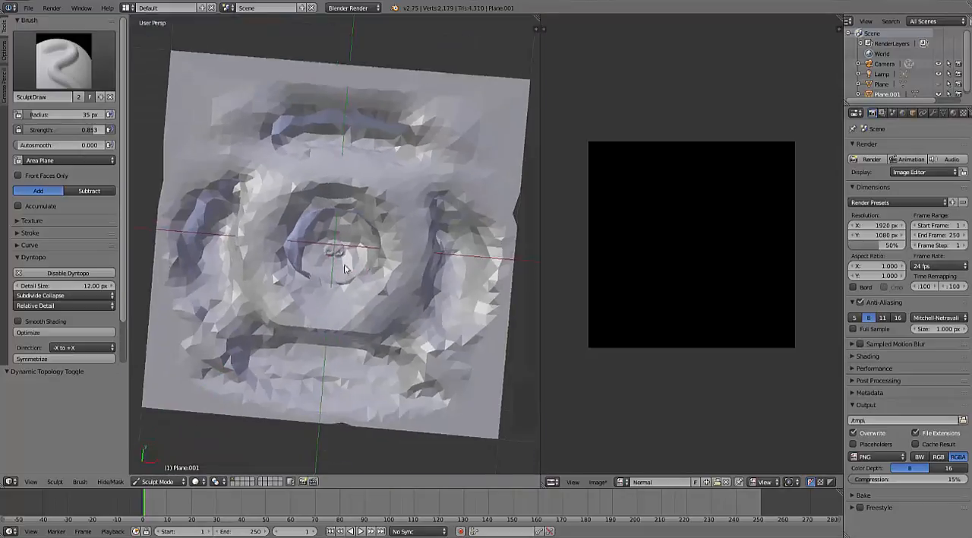
{"action": "scroll", "coordinate": [344, 267], "scroll_direction": "up", "scroll_amount": 5}
{"action": "scroll", "coordinate": [345, 265], "scroll_direction": "down", "scroll_amount": 2}
{"action": "scroll", "coordinate": [347, 264], "scroll_direction": "up", "scroll_amount": 2}
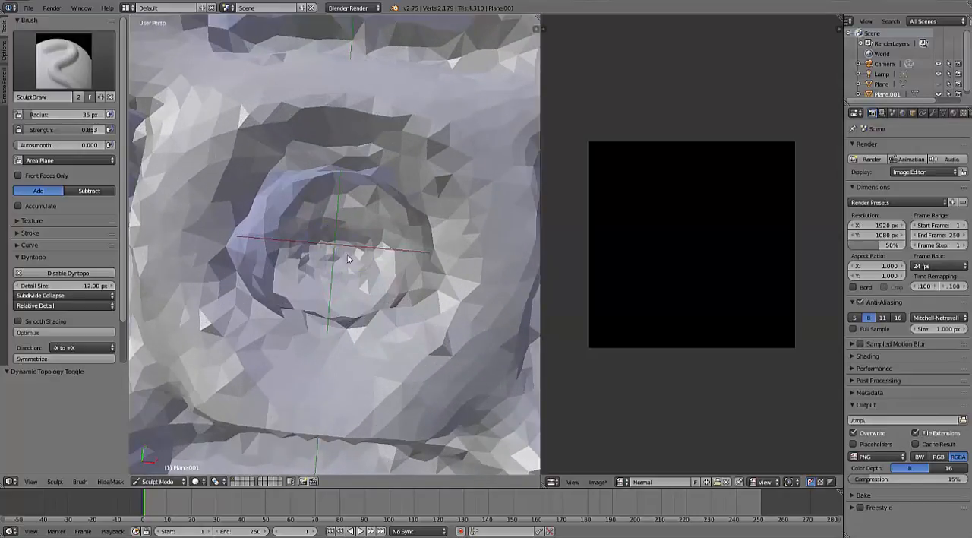
- Sculpt another stroke over the central shape and examine the whole plane from farther away
{"action": "mouse_move", "coordinate": [348, 259]}
{"action": "left_mouse_down"}
{"action": "mouse_move", "coordinate": [343, 279]}
{"action": "mouse_move", "coordinate": [358, 278]}
{"action": "mouse_move", "coordinate": [336, 245]}
{"action": "mouse_move", "coordinate": [321, 247]}
{"action": "left_mouse_up"}
{"action": "scroll", "coordinate": [360, 278], "scroll_direction": "down", "scroll_amount": 2}
{"action": "scroll", "coordinate": [373, 239], "scroll_direction": "down", "scroll_amount": 4}
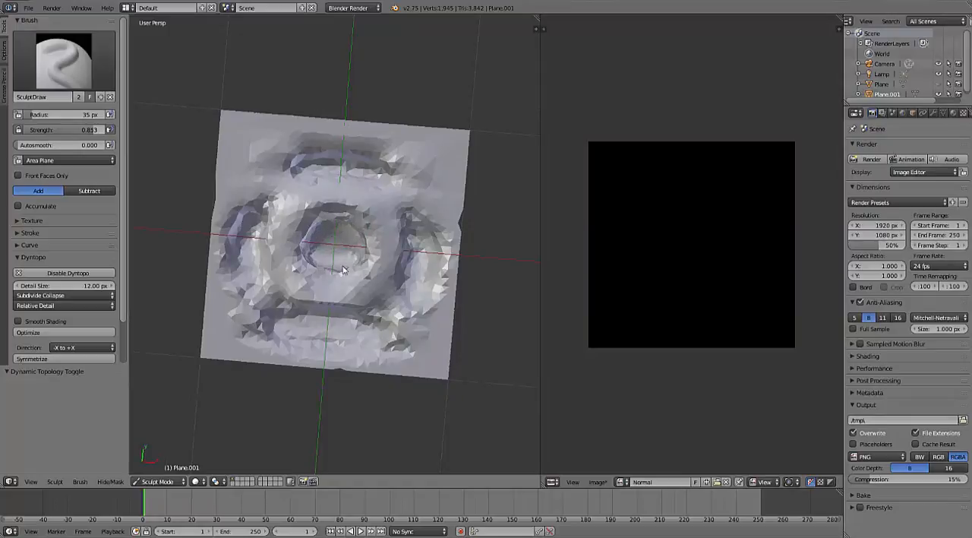
{"action": "scroll", "coordinate": [342, 269], "scroll_direction": "down", "scroll_amount": 9}
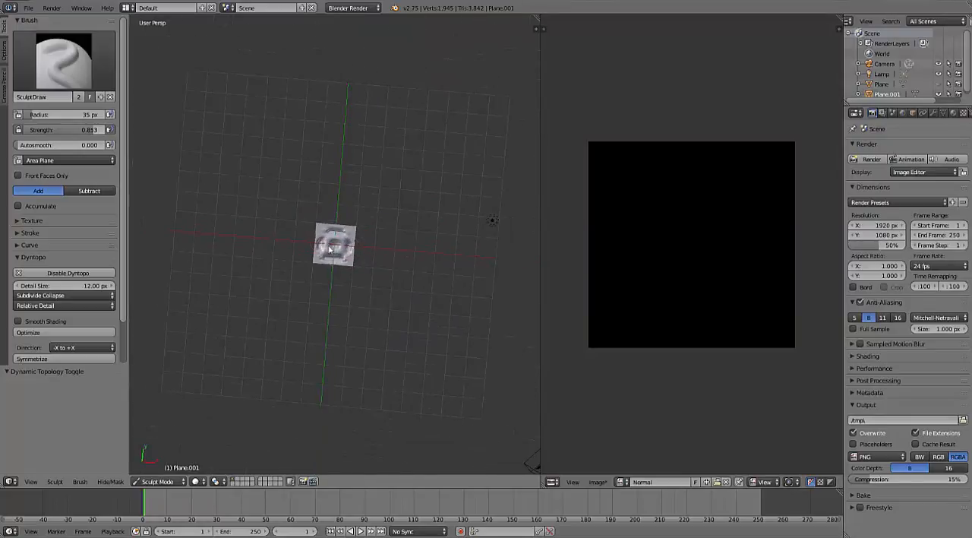
{"action": "scroll", "coordinate": [381, 279], "scroll_direction": "up", "scroll_amount": 8}
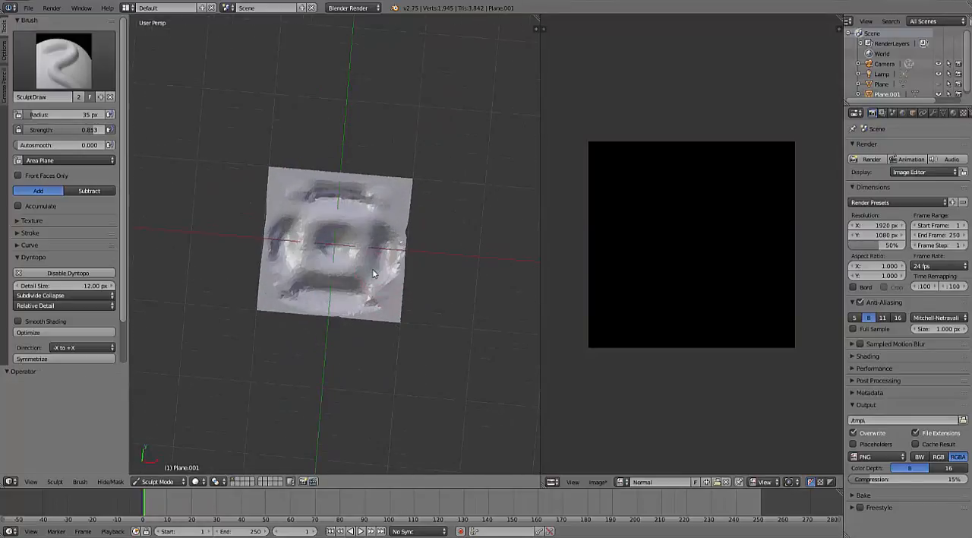
- Set the brush radius to 366 px and try broad strokes over the whole plane, undoing each one
{"action": "key", "text": "f"}
{"action": "left_click", "coordinate": [517, 243]}
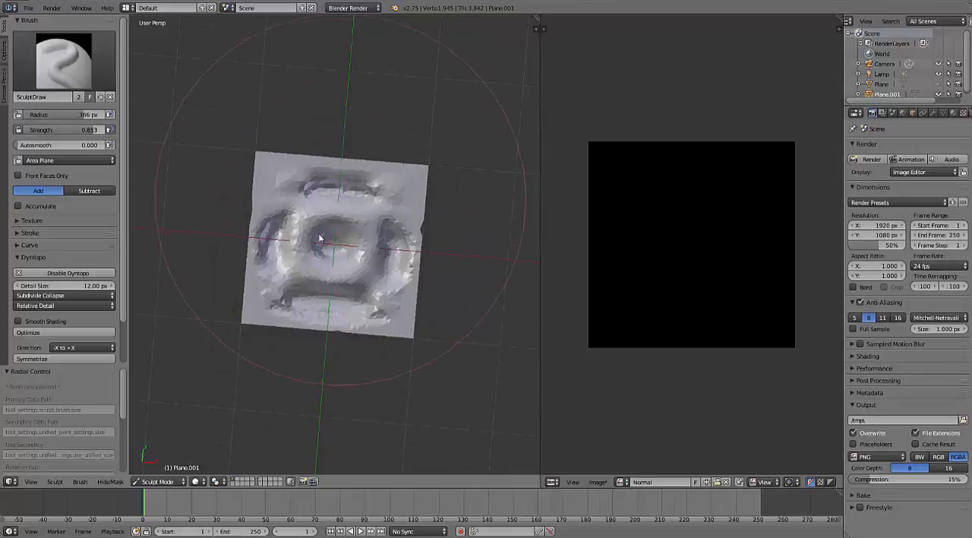
{"action": "left_click", "coordinate": [330, 247]}
{"action": "key", "text": "ctrl+z"}
{"action": "left_click_drag", "start_coordinate": [362, 262], "coordinate": [339, 266], "text": "shift"}
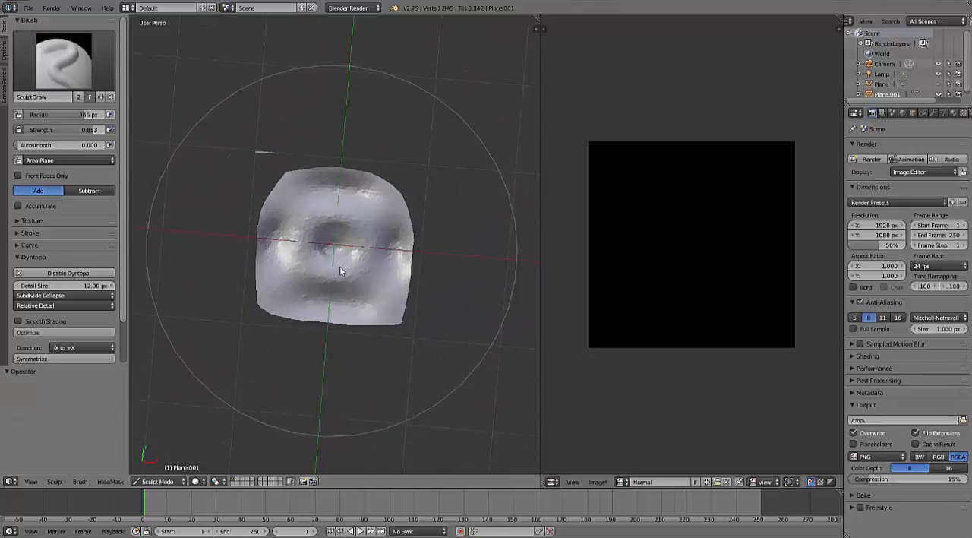
{"action": "key", "text": "ctrl+z"}
{"action": "scroll", "coordinate": [370, 279], "scroll_direction": "up", "scroll_amount": 7}
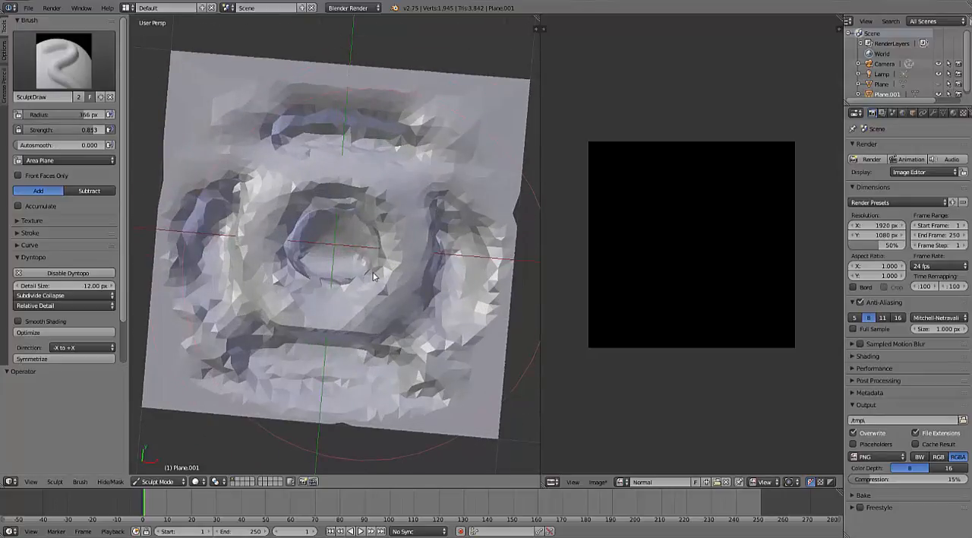
- Set the brush radius to 230 px, try a stroke across the central shape and undo it
{"action": "key", "text": "f"}
{"action": "left_click", "coordinate": [326, 274]}
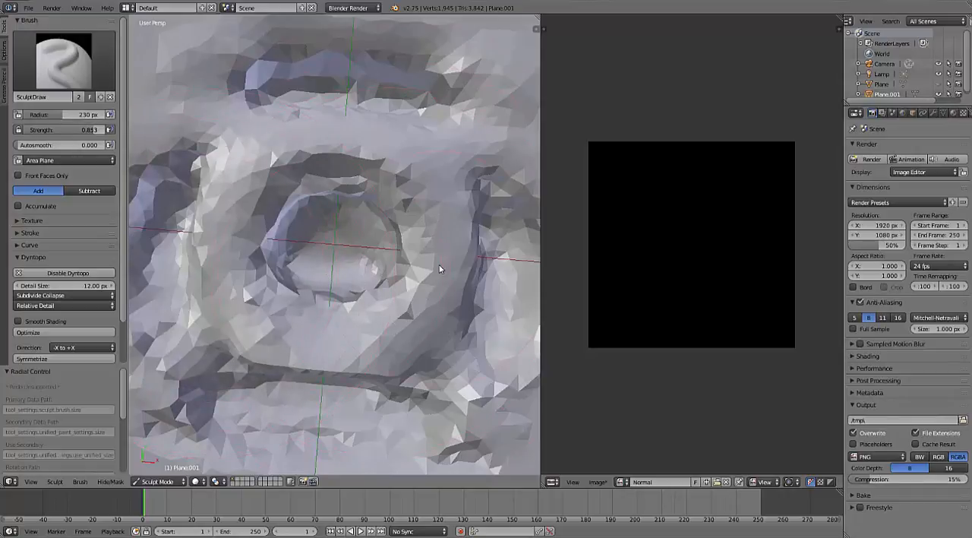
{"action": "left_click_drag", "start_coordinate": [439, 266], "coordinate": [313, 315]}
{"action": "key", "text": "ctrl+z"}
- Set the SculptDraw brush strength to 0.959 and its radius to 85 px
{"action": "key", "text": "f"}
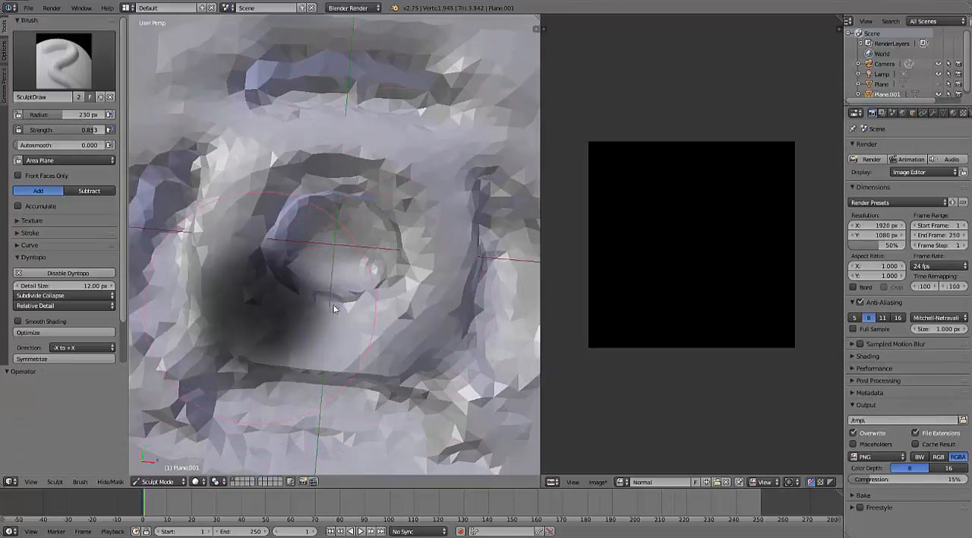
{"action": "left_click", "coordinate": [376, 307]}
{"action": "key", "text": "shift+f"}
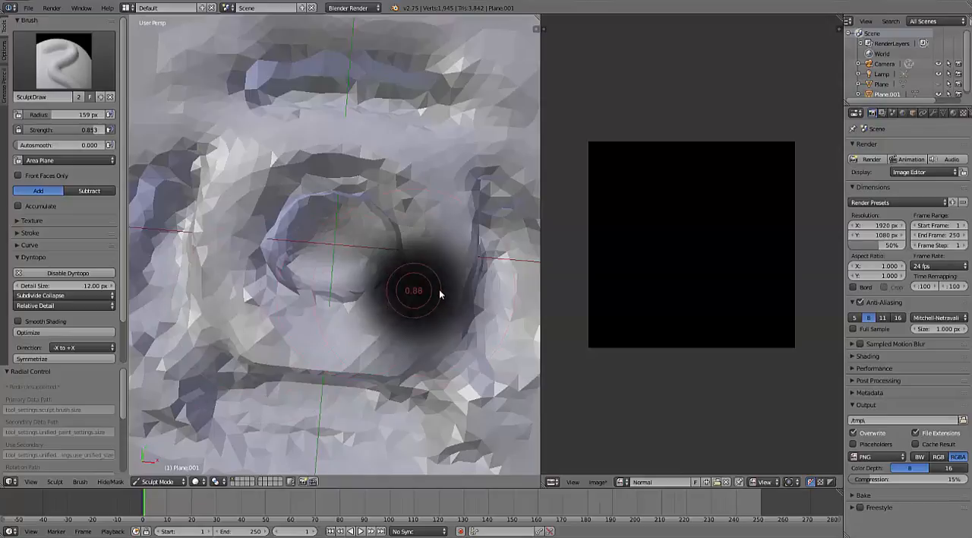
{"action": "left_click", "coordinate": [393, 290]}
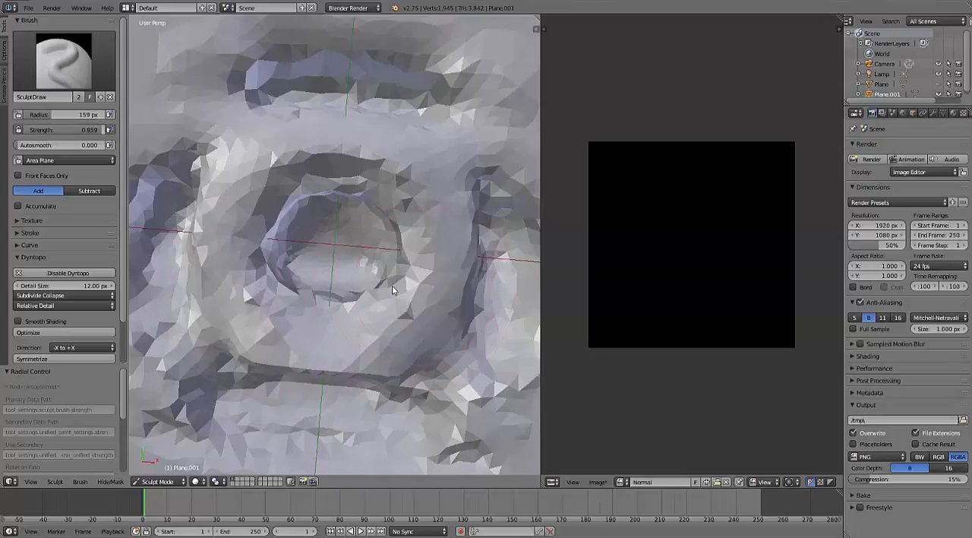
{"action": "key", "text": "f"}
{"action": "left_click", "coordinate": [383, 296]}
{"action": "scroll", "coordinate": [364, 216], "scroll_direction": "down", "scroll_amount": 5}
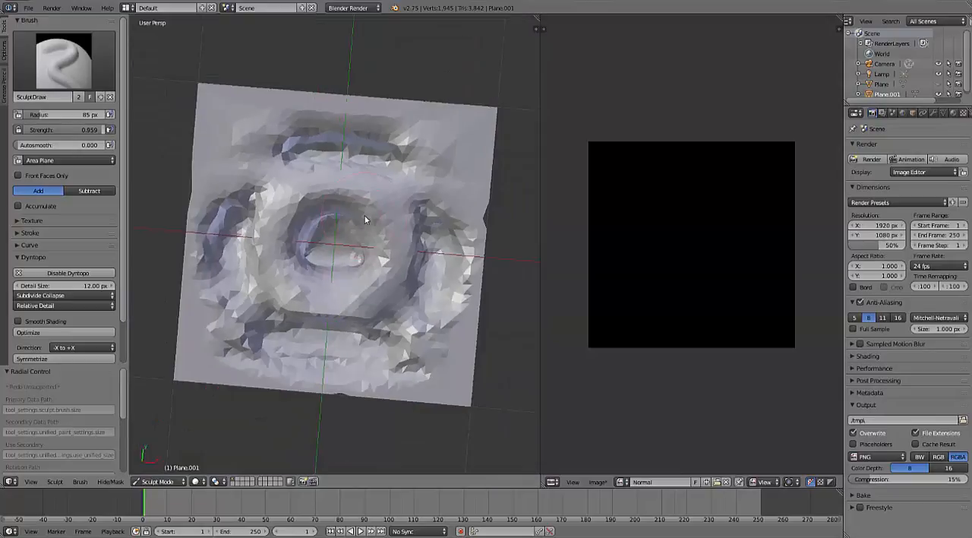
- Switch to Object Mode, hide the sculpted plane to reach the flat plane beneath it, and unhide all objects
{"action": "key", "text": "Tab"}
{"action": "left_click", "coordinate": [248, 226]}
{"action": "scroll", "coordinate": [334, 228], "scroll_direction": "up", "scroll_amount": 6}
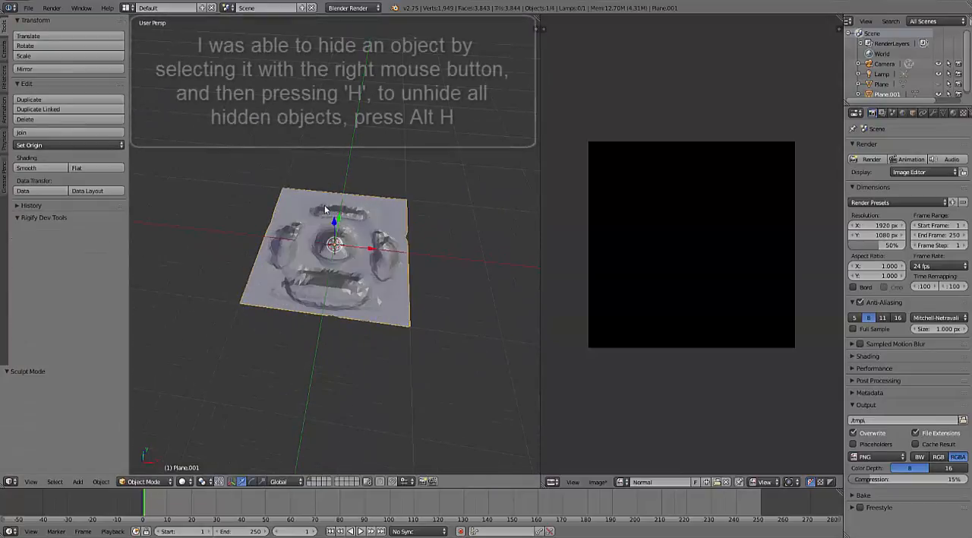
{"action": "key", "text": "h"}
{"action": "key", "text": "g"}
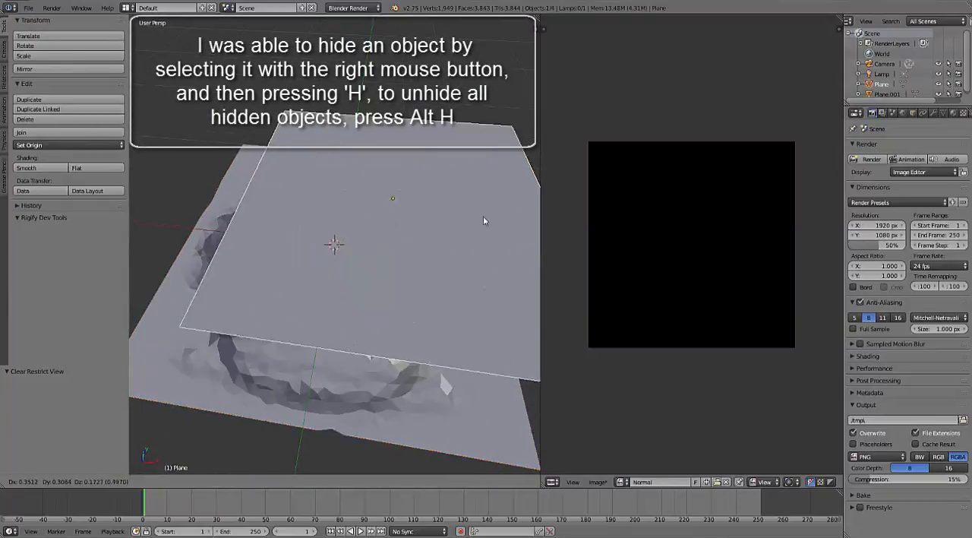
{"action": "right_click", "coordinate": [380, 293]}
{"action": "scroll", "coordinate": [339, 326], "scroll_direction": "down", "scroll_amount": 4}
{"action": "key", "text": "alt+h"}
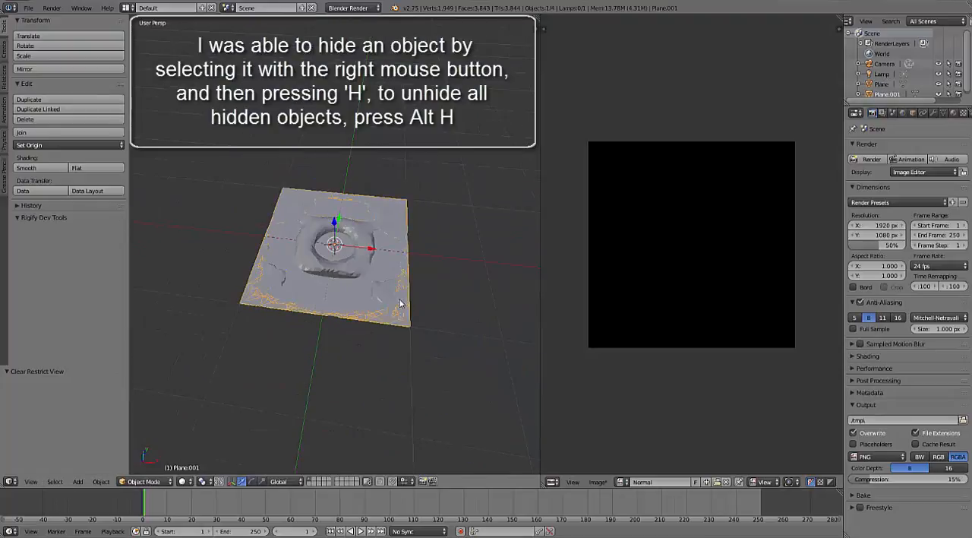
- Test-move the sculpted plane and the flat plane in turn to tell them apart, cancelling each move
{"action": "key", "text": "g"}
{"action": "right_click", "coordinate": [459, 249]}
{"action": "right_click", "coordinate": [390, 282]}
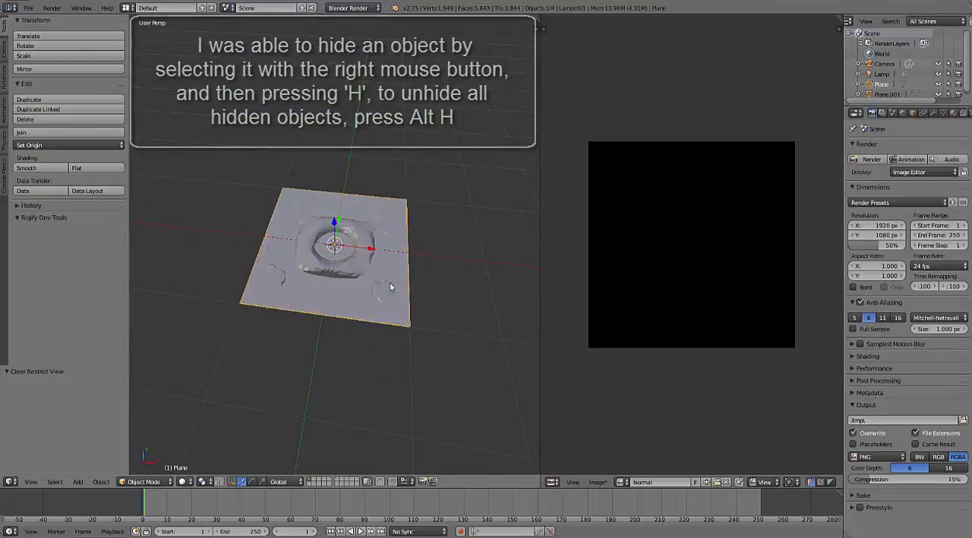
{"action": "key", "text": "g"}
{"action": "right_click", "coordinate": [459, 187]}
- Select the sculpted plane and add the flat plane to the selection as the active object, checking with cancelled moves
{"action": "right_click", "coordinate": [351, 260]}
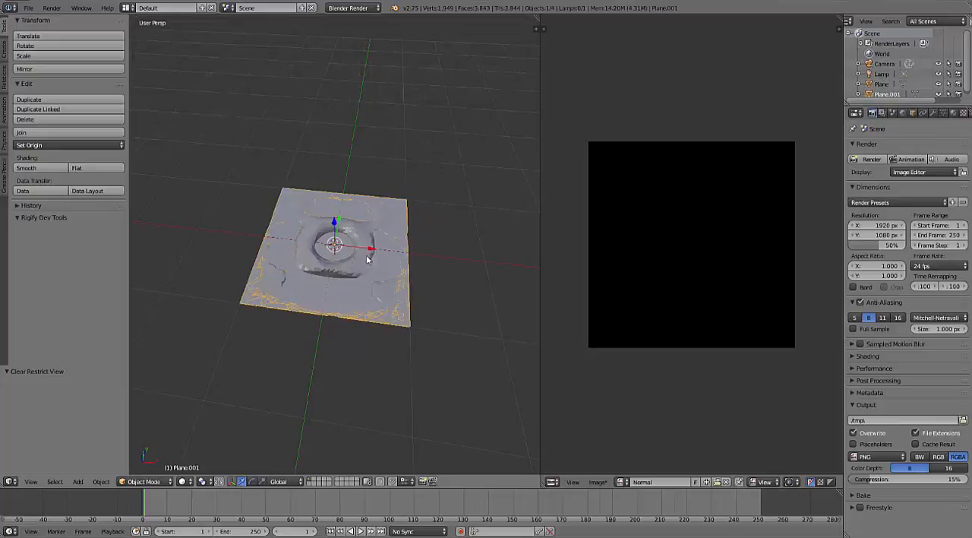
{"action": "key", "text": "g"}
{"action": "right_click", "coordinate": [392, 259]}
{"action": "right_click", "coordinate": [392, 262], "text": "shift"}
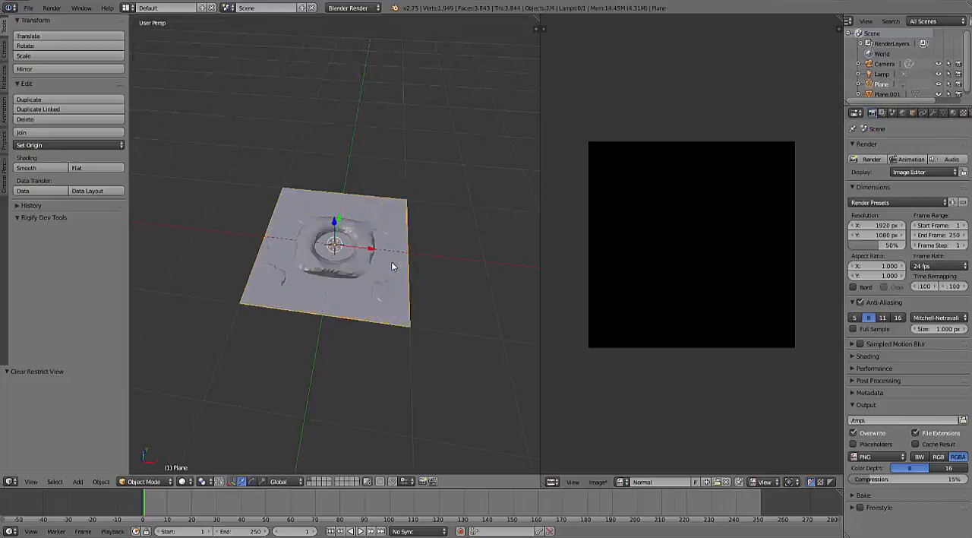
{"action": "key", "text": "g"}
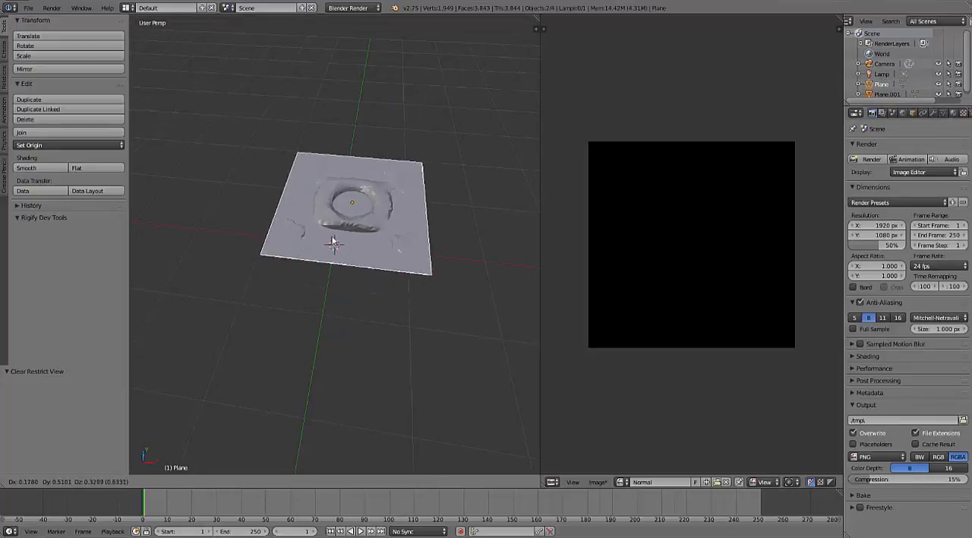
{"action": "right_click", "coordinate": [373, 220]}
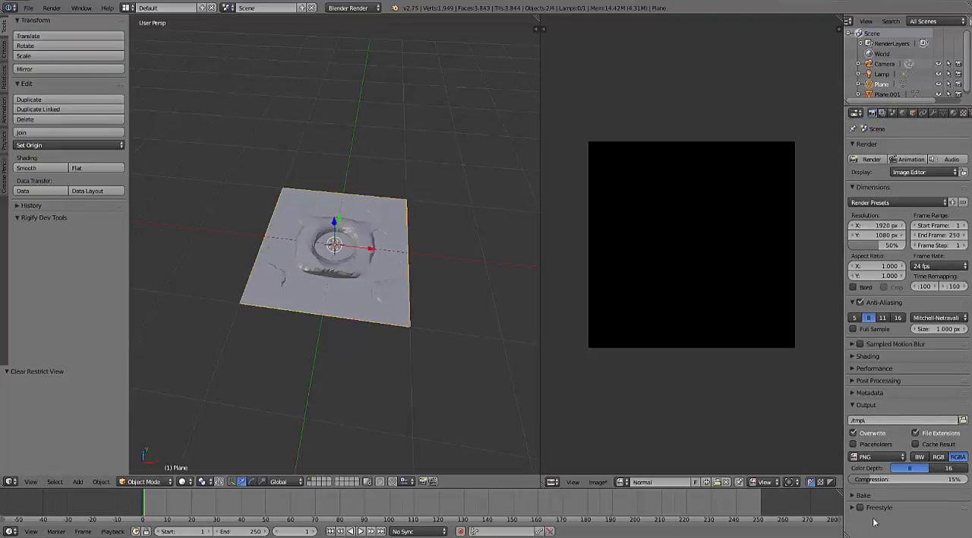
- Bake the sculpted plane onto the flat plane using the Normals bake mode with Selected to Active enabled
{"action": "left_click", "coordinate": [864, 495]}
{"action": "scroll", "coordinate": [880, 502], "scroll_direction": "down", "scroll_amount": 2}
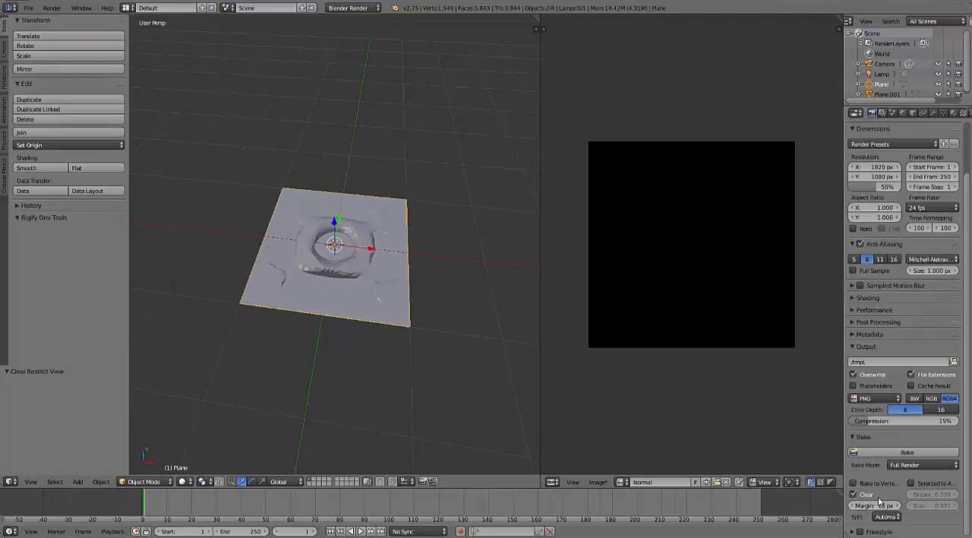
{"action": "left_click", "coordinate": [920, 465]}
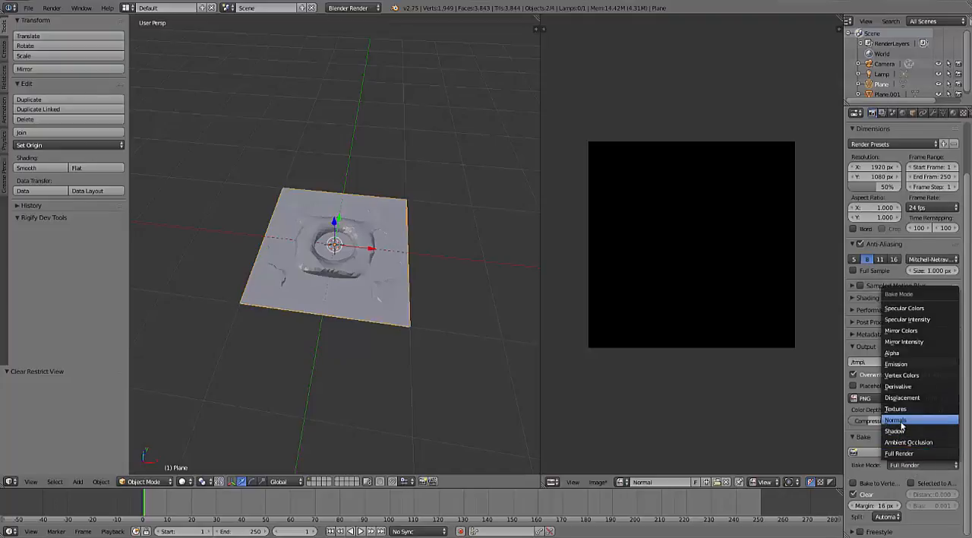
{"action": "left_click", "coordinate": [900, 420]}
{"action": "scroll", "coordinate": [924, 507], "scroll_direction": "down", "scroll_amount": 1}
{"action": "left_click", "coordinate": [911, 483]}
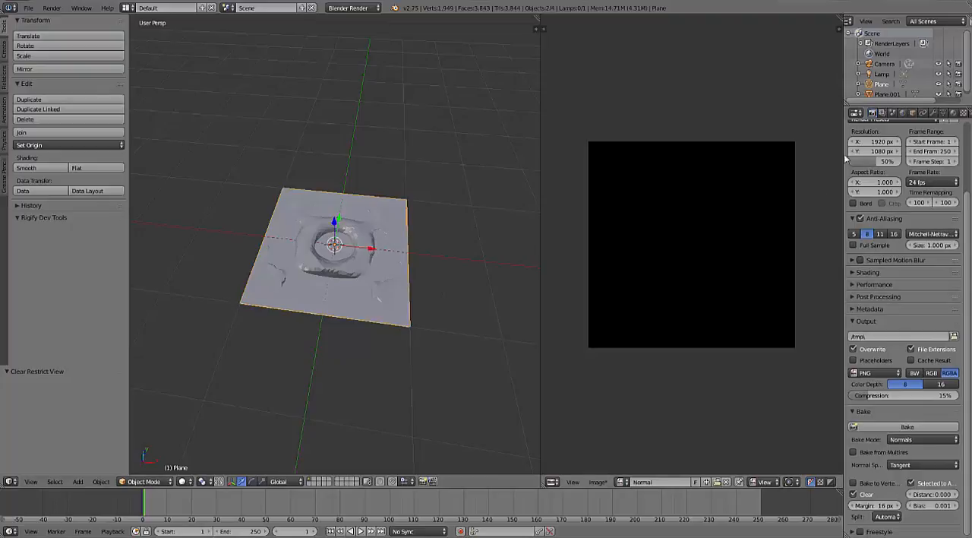
{"action": "left_click", "coordinate": [909, 427]}
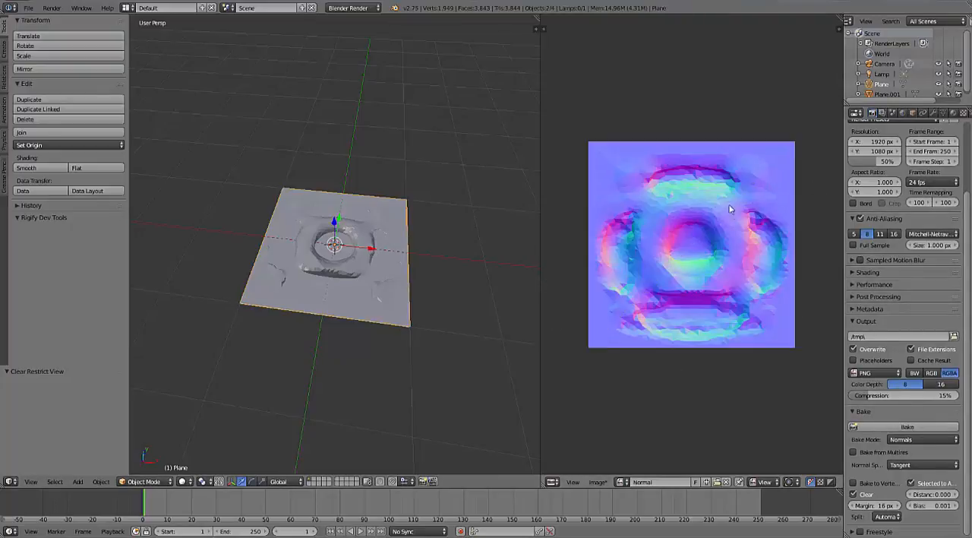
- Examine the facets in the baked normal map and compare them with the sculpted plane
{"action": "scroll", "coordinate": [730, 209], "scroll_direction": "up", "scroll_amount": 5}
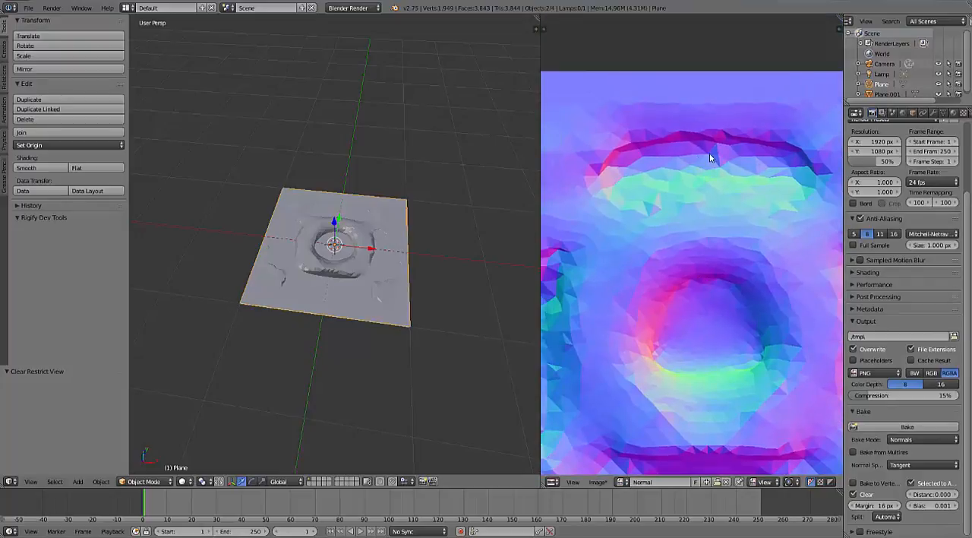
{"action": "right_click", "coordinate": [384, 211]}
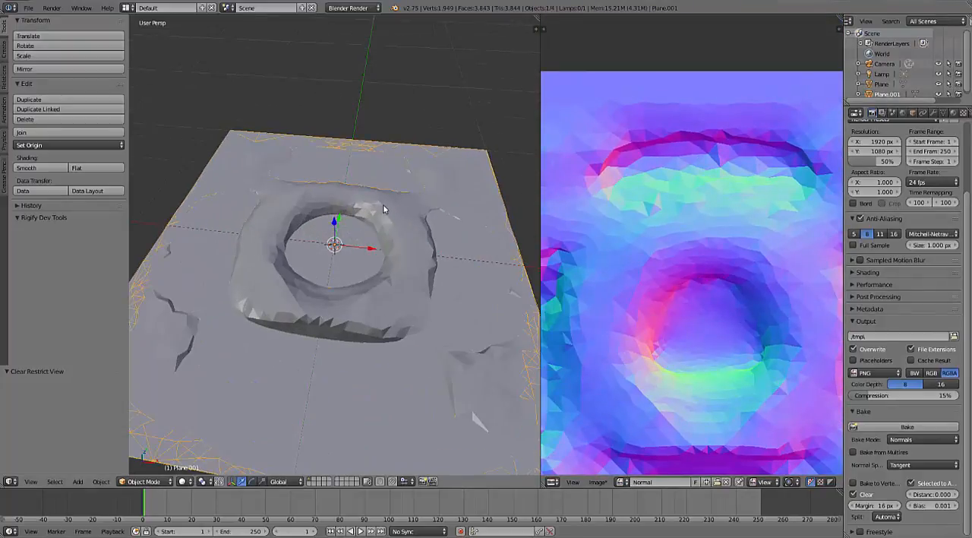
{"action": "left_click", "coordinate": [599, 482]}
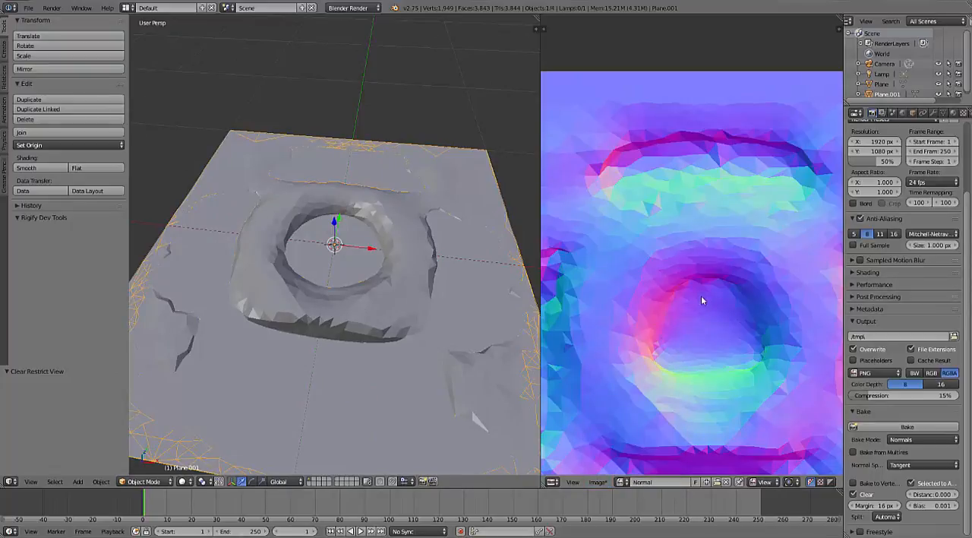
{"action": "scroll", "coordinate": [710, 308], "scroll_direction": "down", "scroll_amount": 4}
{"action": "scroll", "coordinate": [691, 224], "scroll_direction": "up", "scroll_amount": 5}
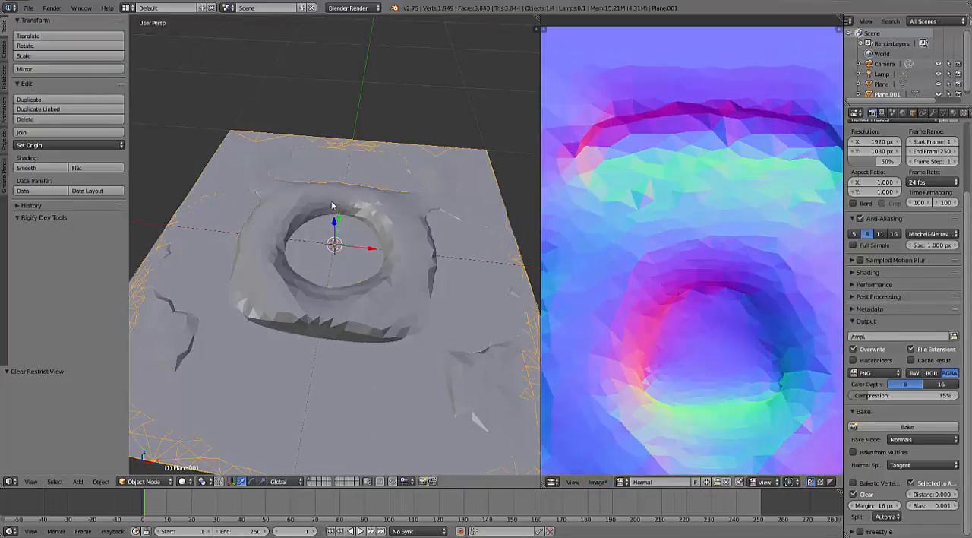
- Try Smooth shading on the sculpted plane and return it to Flat shading
{"action": "right_click", "coordinate": [332, 201]}
{"action": "right_click", "coordinate": [310, 202], "text": "shift"}
{"action": "left_click", "coordinate": [20, 168]}
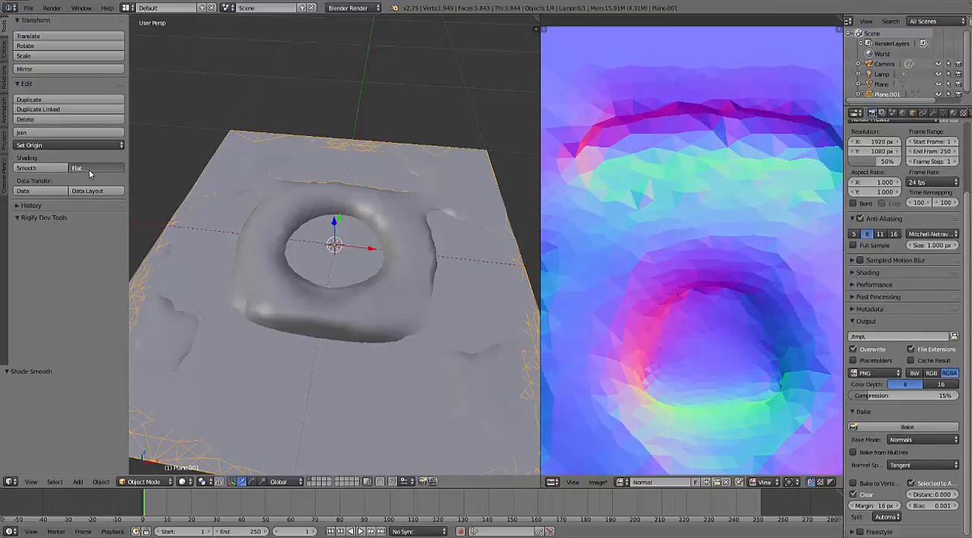
{"action": "left_click", "coordinate": [90, 168]}
{"action": "scroll", "coordinate": [289, 189], "scroll_direction": "down", "scroll_amount": 4}
{"action": "scroll", "coordinate": [341, 206], "scroll_direction": "up", "scroll_amount": 4}
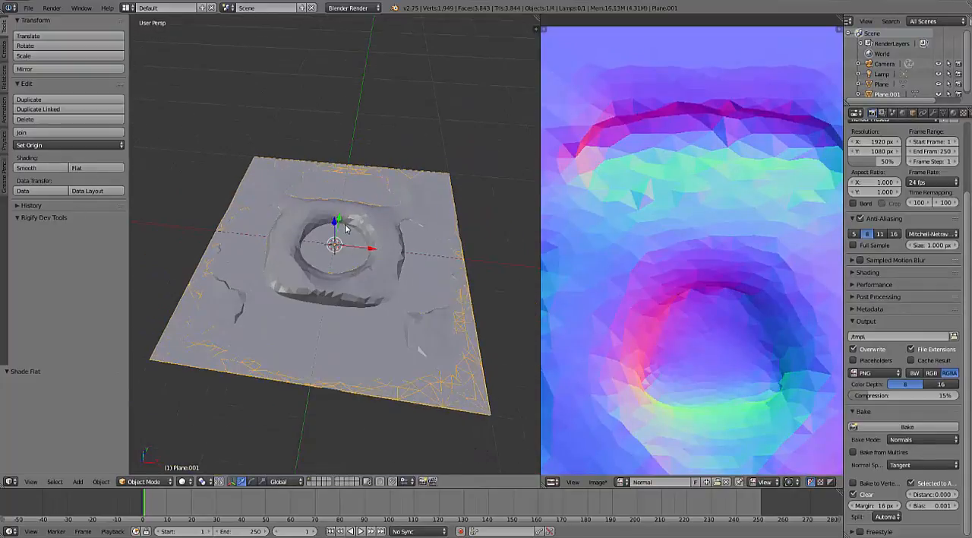
- Delete the sculpted plane and select the remaining flat plane, cancelling a test move
{"action": "right_click", "coordinate": [343, 294]}
{"action": "scroll", "coordinate": [344, 295], "scroll_direction": "down", "scroll_amount": 3}
{"action": "right_click", "coordinate": [339, 284]}
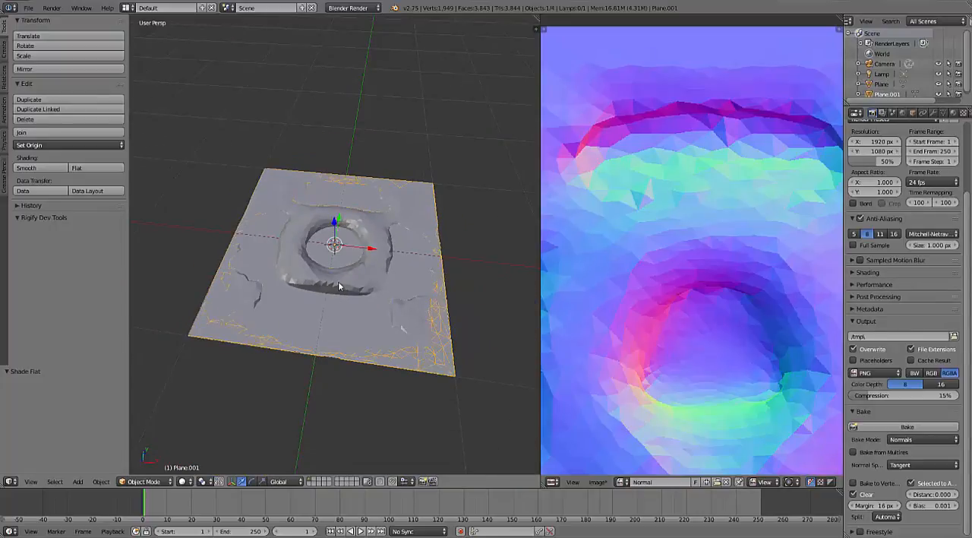
{"action": "key", "text": "x"}
{"action": "left_click", "coordinate": [339, 284]}
{"action": "right_click", "coordinate": [340, 288]}
{"action": "key", "text": "g"}
{"action": "right_click", "coordinate": [367, 221]}
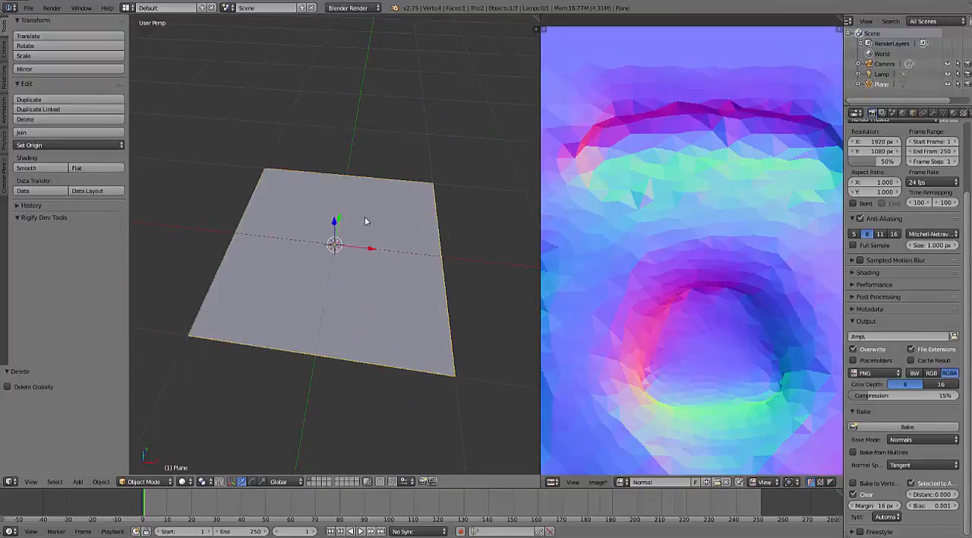
- Switch the render engine to Cycles Render and fit the whole baked normal map in view
{"action": "left_click", "coordinate": [353, 7]}
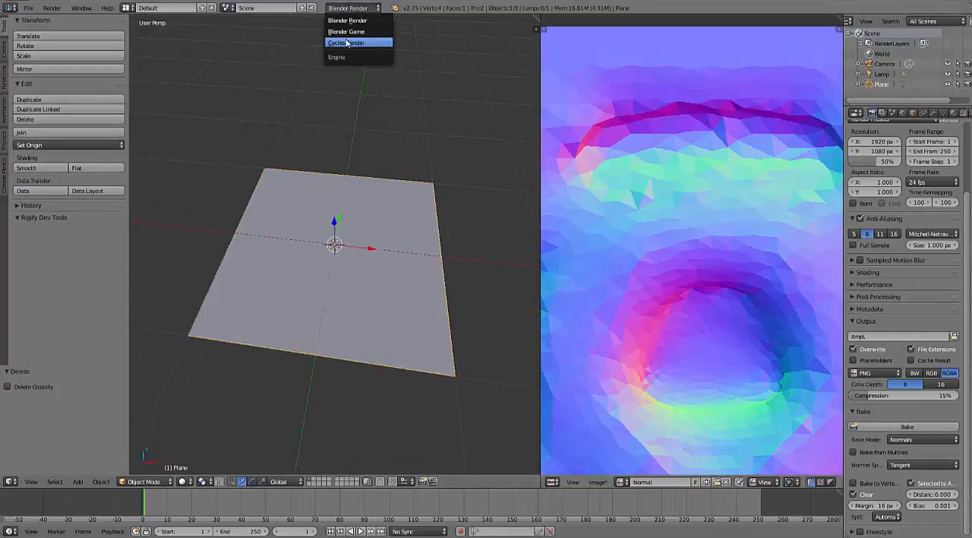
{"action": "left_click", "coordinate": [346, 42]}
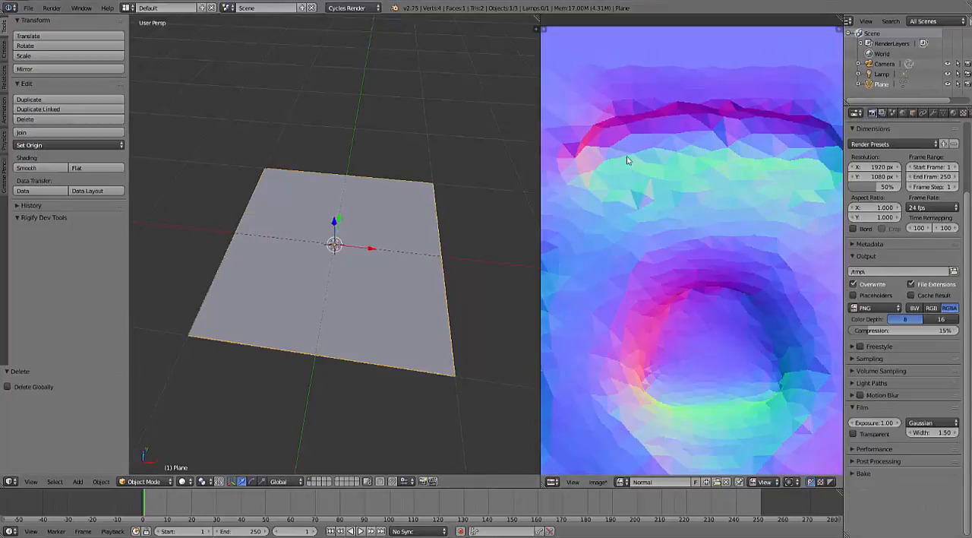
{"action": "key", "text": "Home"}
- Change the image area to the Node Editor and create a new material on the flat plane
{"action": "left_click", "coordinate": [552, 481]}
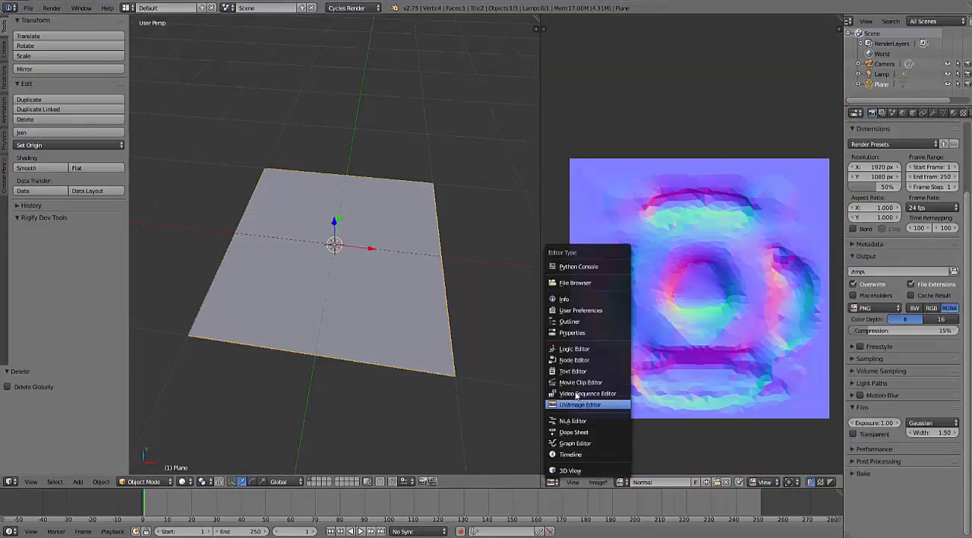
{"action": "left_click", "coordinate": [578, 361]}
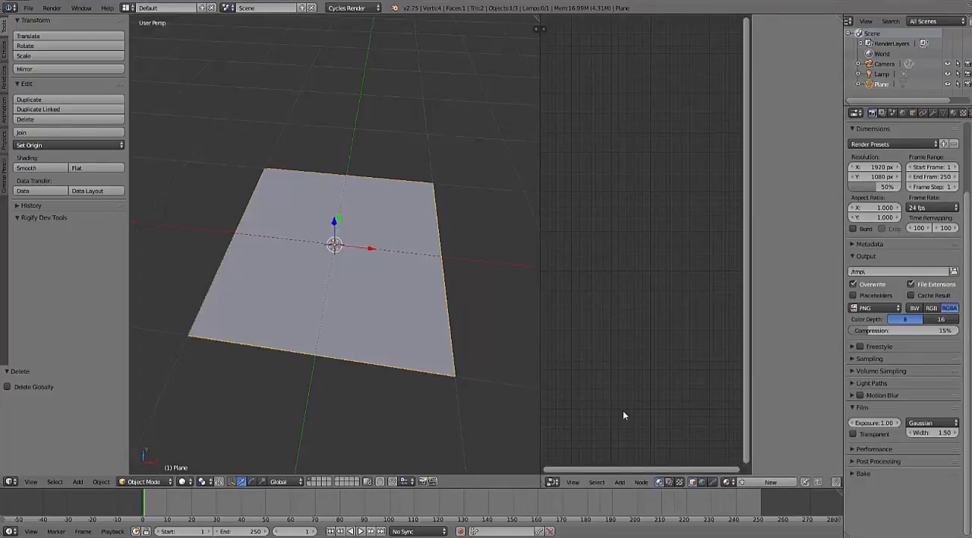
{"action": "left_click", "coordinate": [953, 113]}
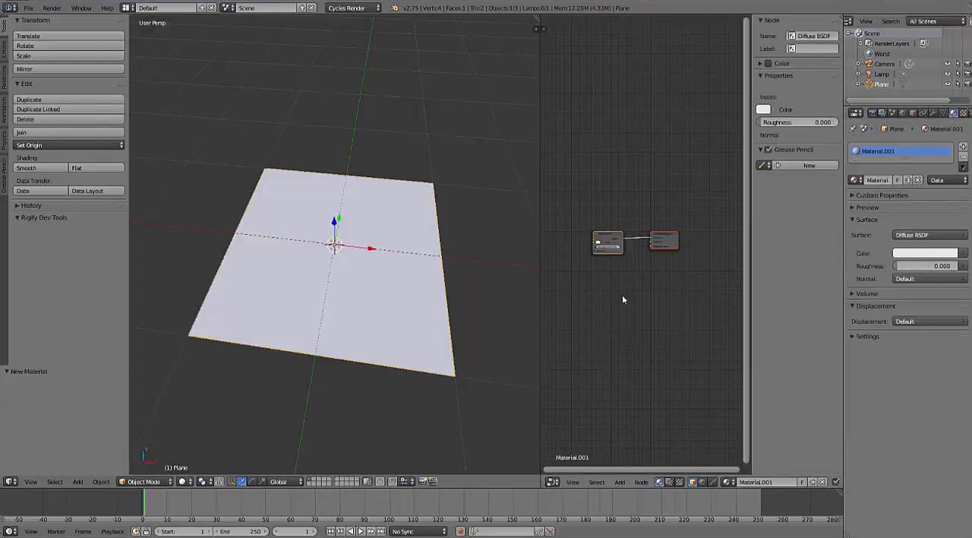
- Maximize the Node Editor and move the Material Output node closer to the Diffuse BSDF node
{"action": "scroll", "coordinate": [619, 286], "scroll_direction": "up", "scroll_amount": 3}
{"action": "key", "text": "ctrl+Up"}
{"action": "scroll", "coordinate": [578, 355], "scroll_direction": "up", "scroll_amount": 2}
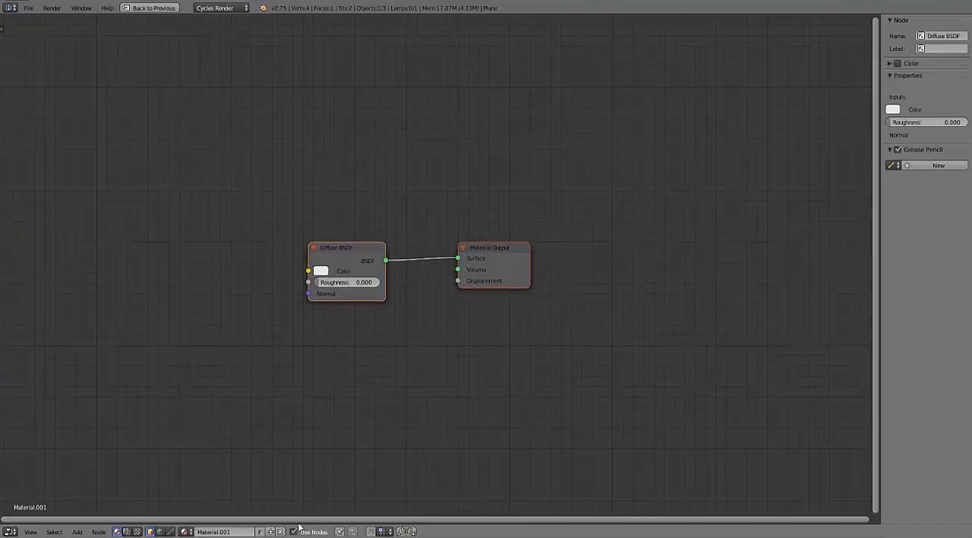
{"action": "scroll", "coordinate": [417, 318], "scroll_direction": "up", "scroll_amount": 2}
{"action": "left_click_drag", "start_coordinate": [477, 236], "coordinate": [533, 239]}
{"action": "middle_click_drag", "start_coordinate": [332, 336], "coordinate": [425, 310]}
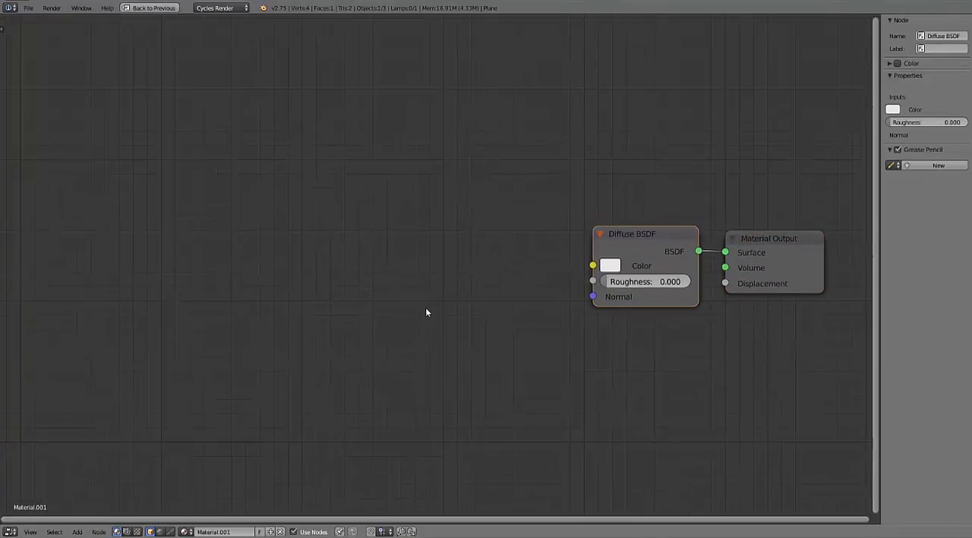
- Add an Image Texture node beside the Diffuse BSDF node and assign the baked Normal image to it
{"action": "key", "text": "shift+a"}
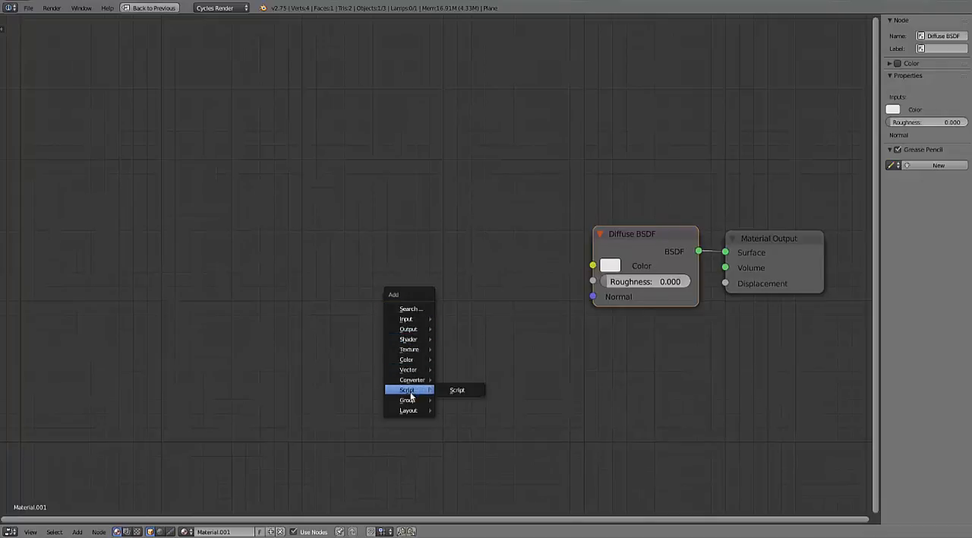
{"action": "mouse_move", "coordinate": [410, 348]}
{"action": "left_click", "coordinate": [456, 348]}
{"action": "left_click", "coordinate": [461, 228]}
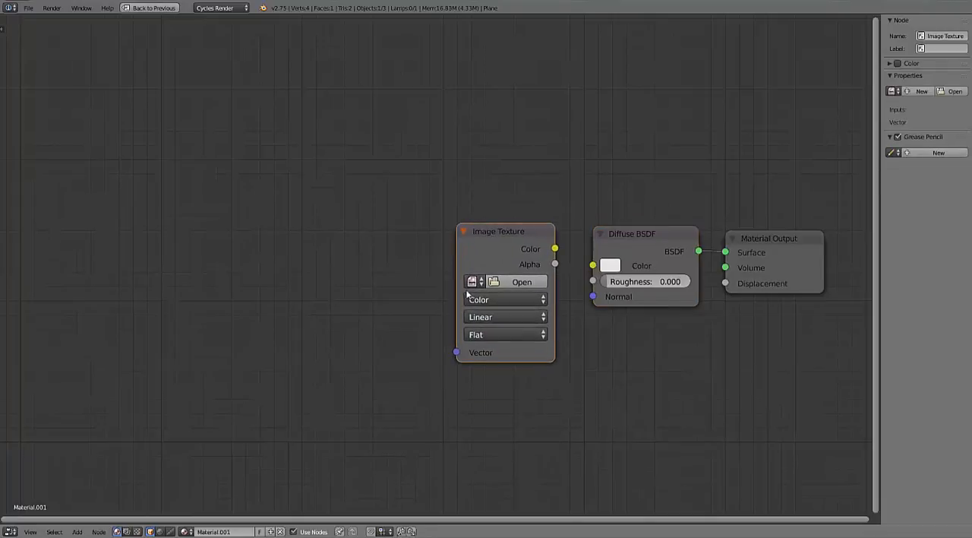
{"action": "left_click", "coordinate": [471, 282]}
{"action": "left_click", "coordinate": [473, 298]}
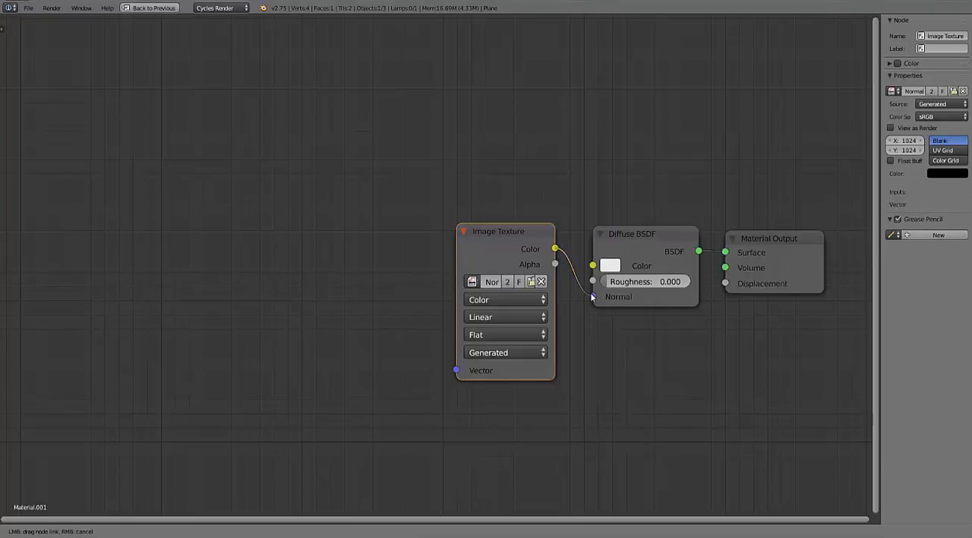
- Connect the Image Texture's Color output to the Diffuse BSDF's Normal input and set the image to Non-Color Data
{"action": "left_click_drag", "start_coordinate": [592, 296], "coordinate": [592, 296]}
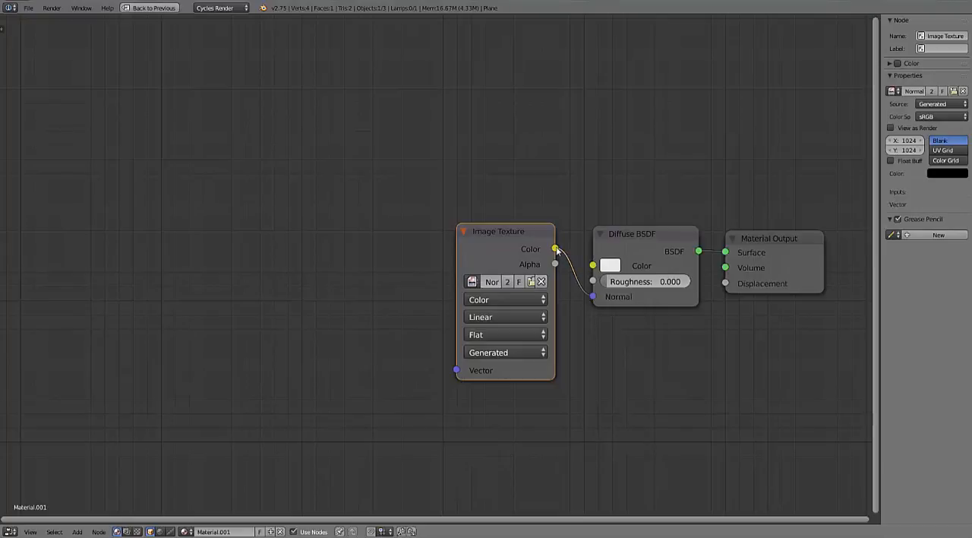
{"action": "left_click", "coordinate": [501, 299]}
{"action": "left_click", "coordinate": [493, 269]}
- Restore the previous screen layout and show the plane in the 3D view with textured shading
{"action": "key", "text": "ctrl+Up"}
{"action": "scroll", "coordinate": [366, 302], "scroll_direction": "down", "scroll_amount": 4}
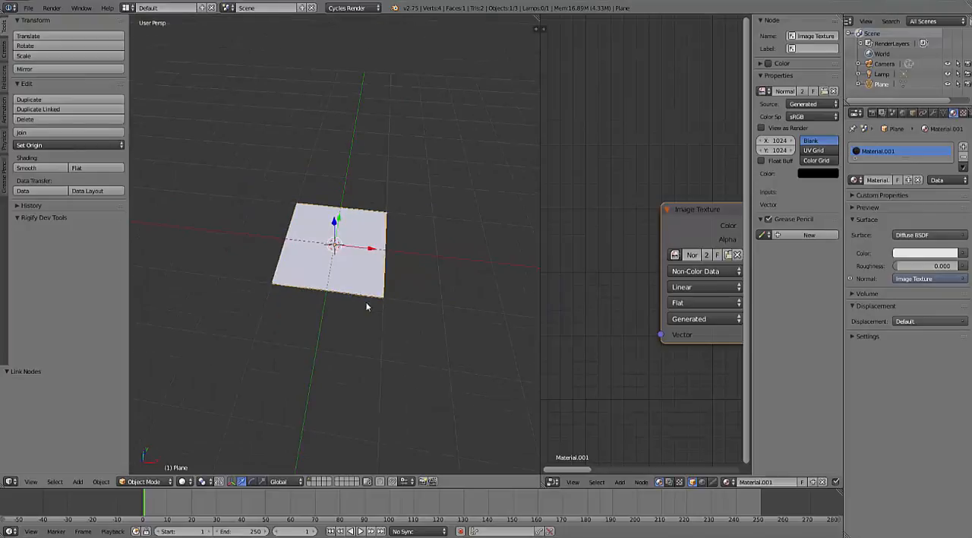
{"action": "key", "text": "alt+z"}
{"action": "middle_click_drag", "start_coordinate": [350, 263], "coordinate": [318, 255]}
{"action": "scroll", "coordinate": [318, 256], "scroll_direction": "up", "scroll_amount": 9}
{"action": "scroll", "coordinate": [318, 256], "scroll_direction": "down", "scroll_amount": 10}
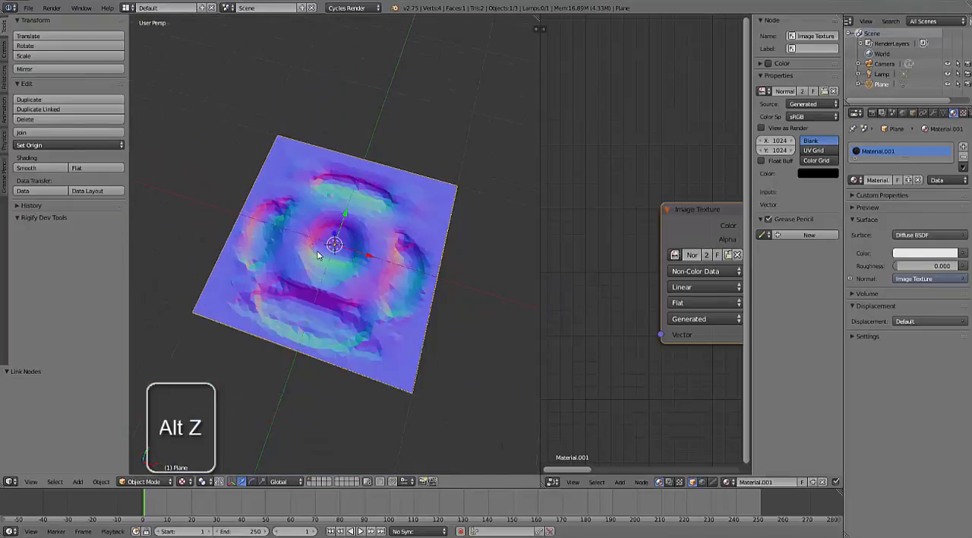
{"action": "scroll", "coordinate": [318, 256], "scroll_direction": "down", "scroll_amount": 2}
- Render the scene, examine the plane's normal-mapped surface up close, and return to the 3D view
{"action": "key", "text": "F12"}
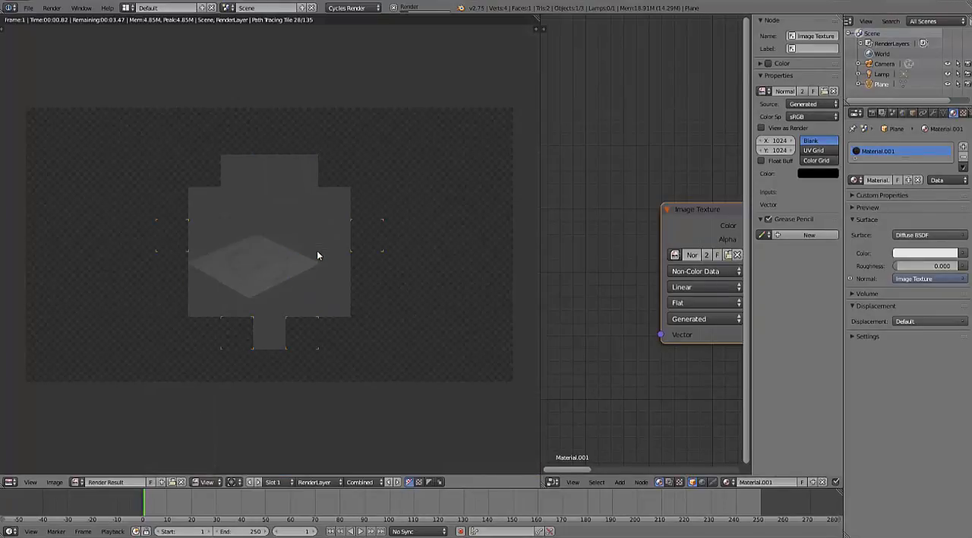
{"action": "scroll", "coordinate": [293, 272], "scroll_direction": "up", "scroll_amount": 2}
{"action": "middle_click_drag", "start_coordinate": [306, 278], "coordinate": [362, 276]}
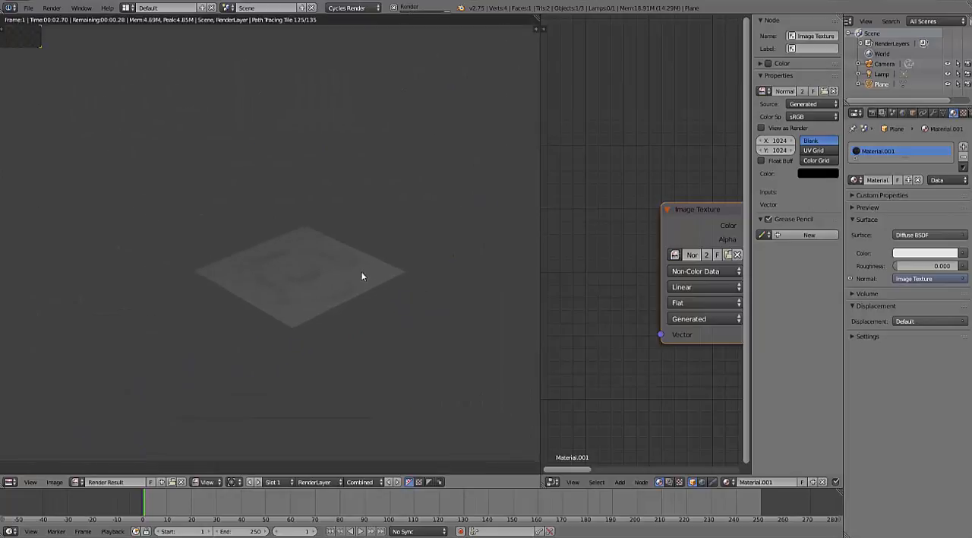
{"action": "scroll", "coordinate": [361, 265], "scroll_direction": "up", "scroll_amount": 2}
{"action": "key", "text": "Escape"}
{"action": "scroll", "coordinate": [351, 268], "scroll_direction": "down", "scroll_amount": 4}
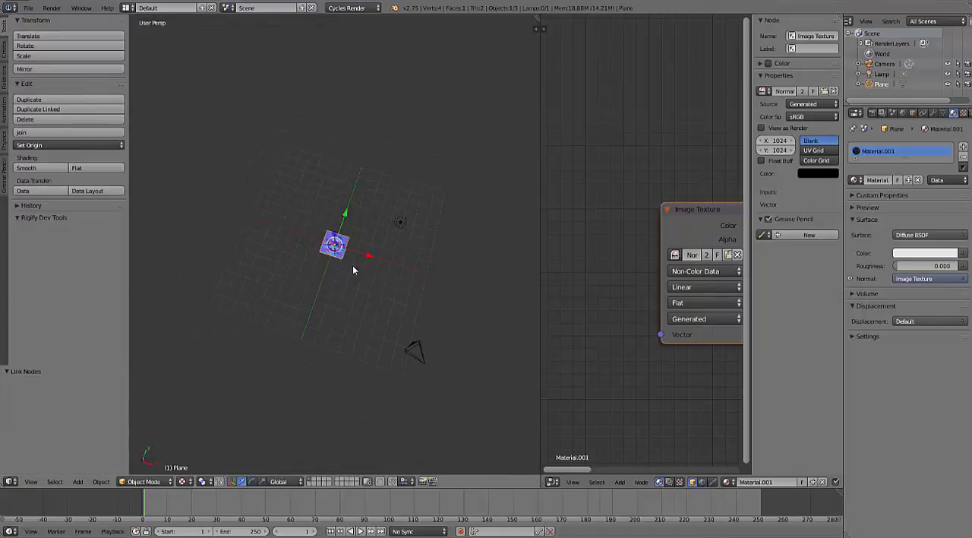
- Select the lamp and move it down beside the plane, by about -2.48 in X, -1.06 in Y and -5.05 in Z
{"action": "right_click", "coordinate": [395, 181]}
{"action": "middle_click_drag", "start_coordinate": [397, 179], "coordinate": [416, 160]}
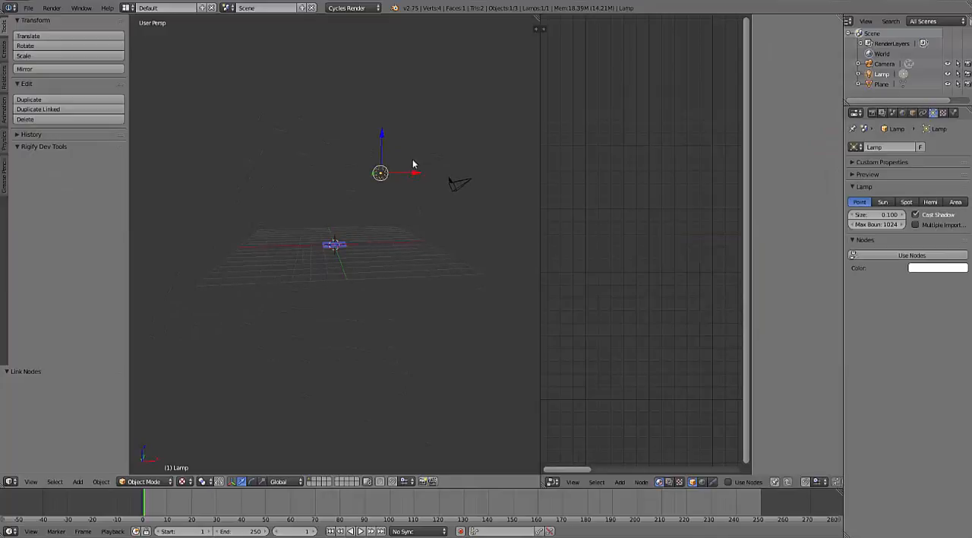
{"action": "key", "text": "g"}
{"action": "left_click", "coordinate": [382, 230]}
{"action": "middle_click_drag", "start_coordinate": [382, 231], "coordinate": [358, 321]}
{"action": "scroll", "coordinate": [369, 282], "scroll_direction": "up", "scroll_amount": 8}
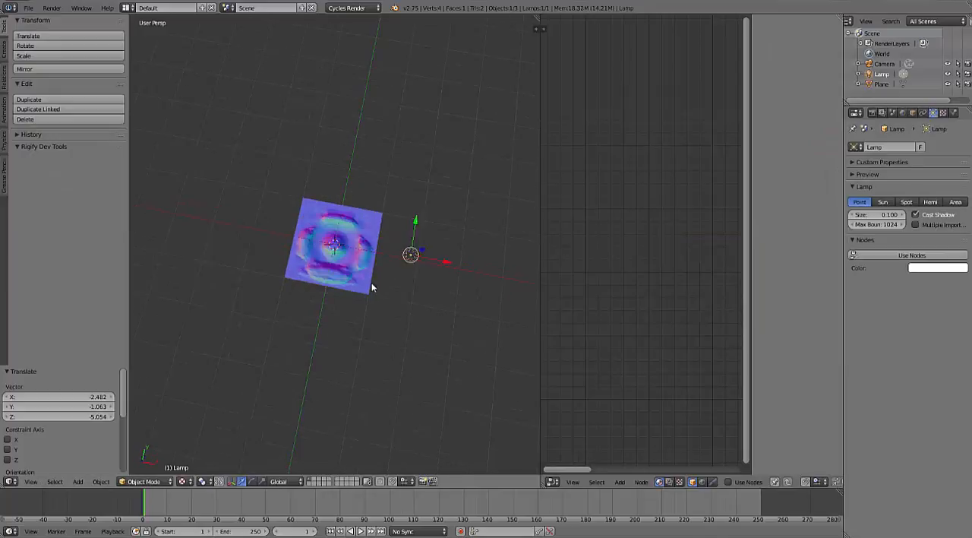
- Reposition the lamp in several moves so that it sits low and close to the plane's far edge
{"action": "scroll", "coordinate": [460, 290], "scroll_direction": "down", "scroll_amount": 5}
{"action": "key", "text": "g"}
{"action": "left_click", "coordinate": [404, 245]}
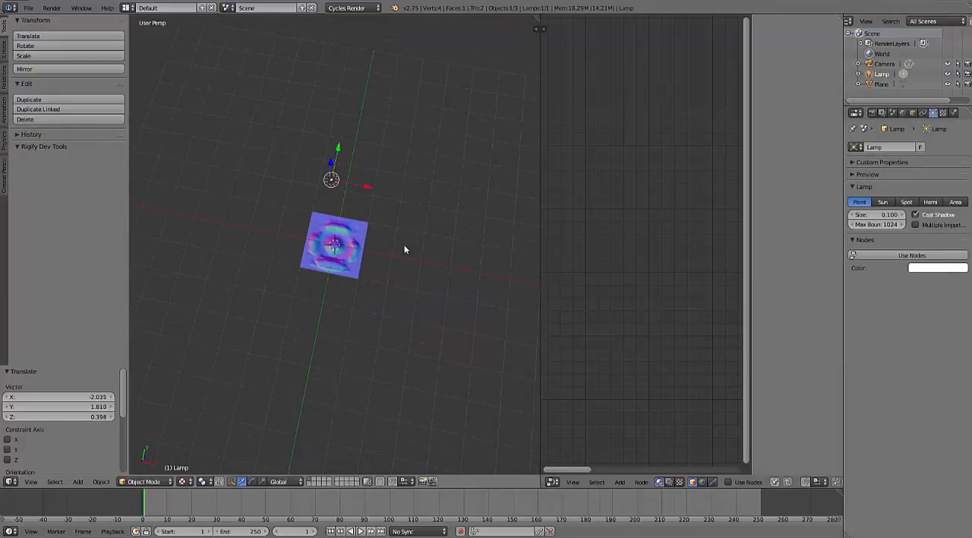
{"action": "key", "text": "g"}
{"action": "left_click", "coordinate": [427, 269]}
{"action": "middle_click_drag", "start_coordinate": [428, 269], "coordinate": [340, 168]}
{"action": "key", "text": "g"}
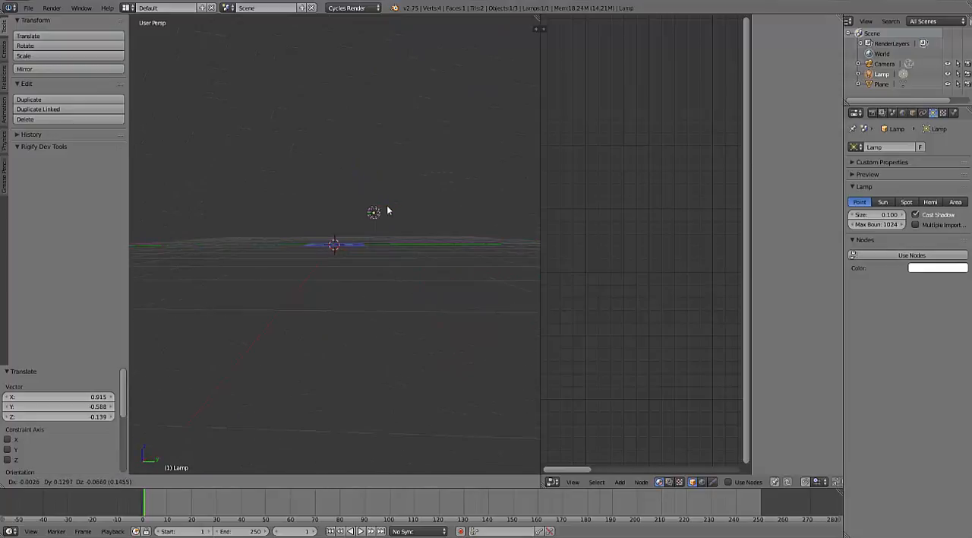
{"action": "left_click", "coordinate": [395, 225]}
{"action": "middle_click_drag", "start_coordinate": [395, 226], "coordinate": [315, 238]}
- Reset the camera's location and rotation, raise it about 5.82 units along Z above the plane, and render the view
{"action": "right_click", "coordinate": [262, 198]}
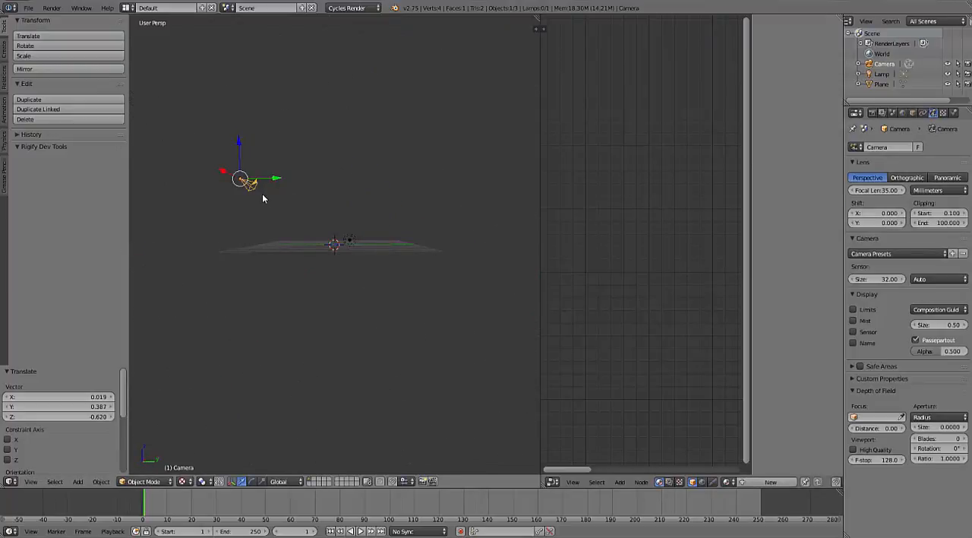
{"action": "key", "text": "alt+g"}
{"action": "key", "text": "g"}
{"action": "key", "text": "z"}
{"action": "left_click", "coordinate": [343, 173]}
{"action": "key", "text": "F12"}
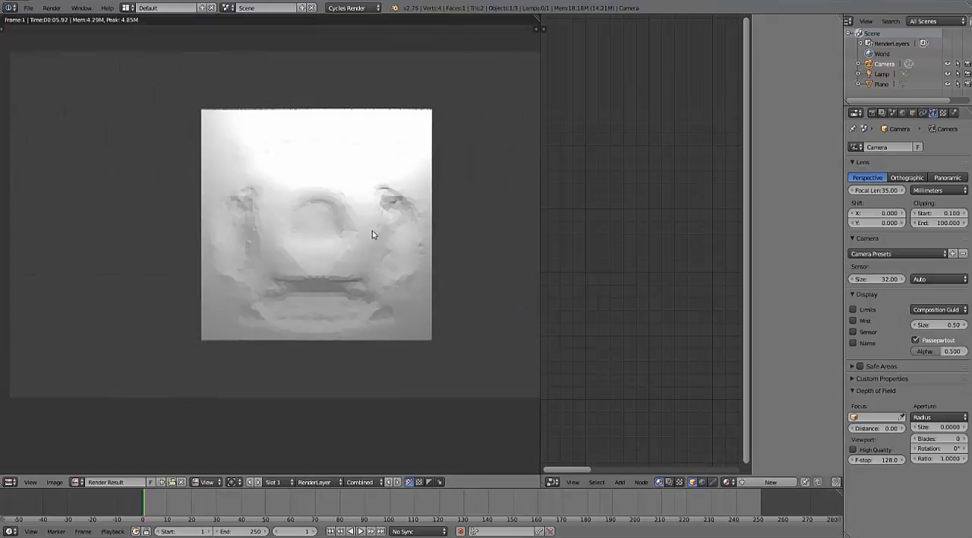
{"action": "key", "text": "Escape"}
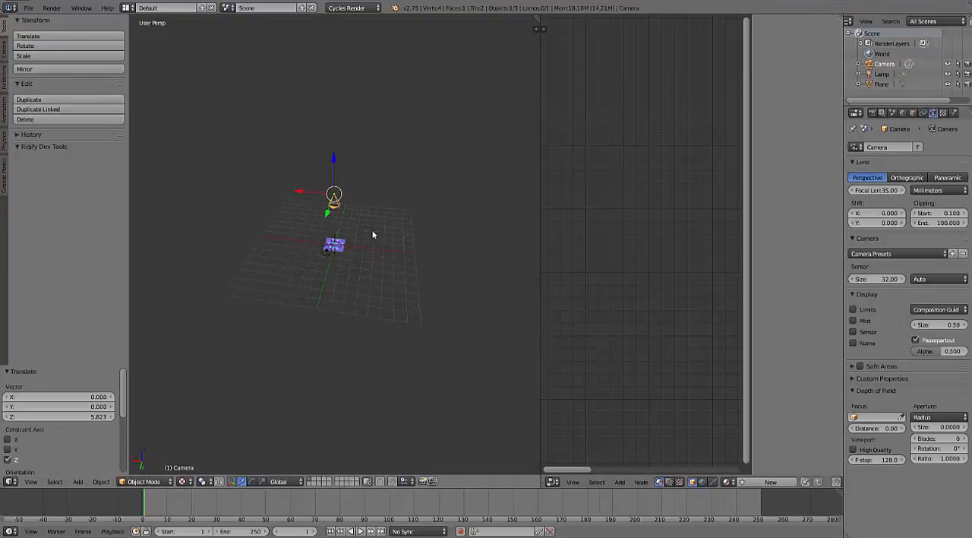
- Clear the lamp's location, offset it along X beside the plane, and raise it slightly along Z
{"action": "key", "text": "ctrl+z"}
{"action": "key", "text": "alt+g"}
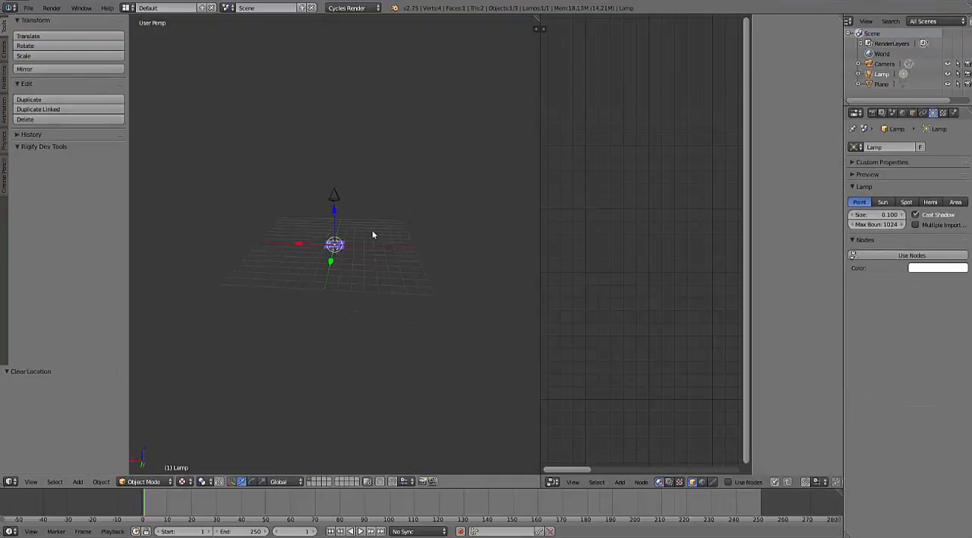
{"action": "key", "text": "g"}
{"action": "key", "text": "x"}
{"action": "left_click", "coordinate": [372, 235]}
{"action": "key", "text": "g"}
{"action": "key", "text": "z"}
{"action": "left_click", "coordinate": [372, 234]}
- Render the plane with the repositioned lamp, inspect how its relief is lit, and close the render
{"action": "key", "text": "F12"}
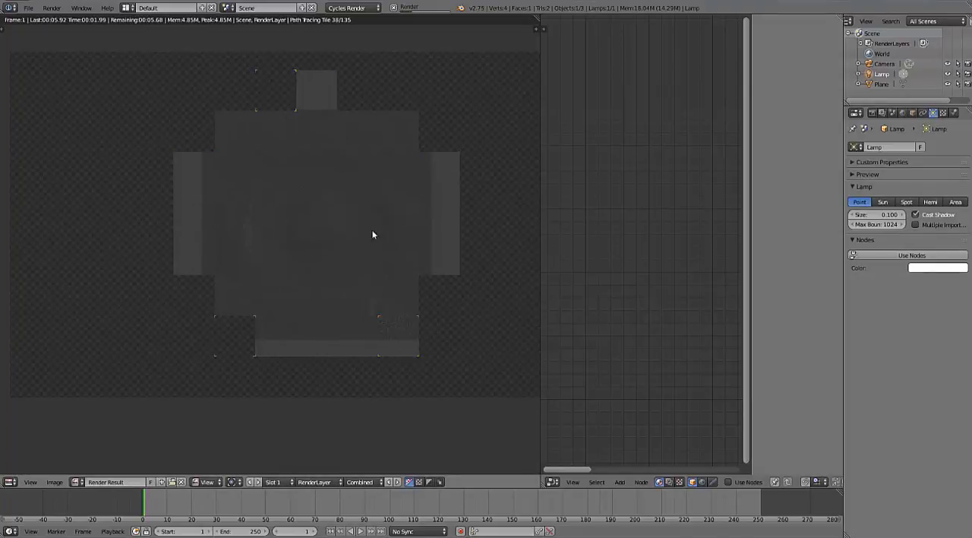
{"action": "scroll", "coordinate": [373, 235], "scroll_direction": "up", "scroll_amount": 3}
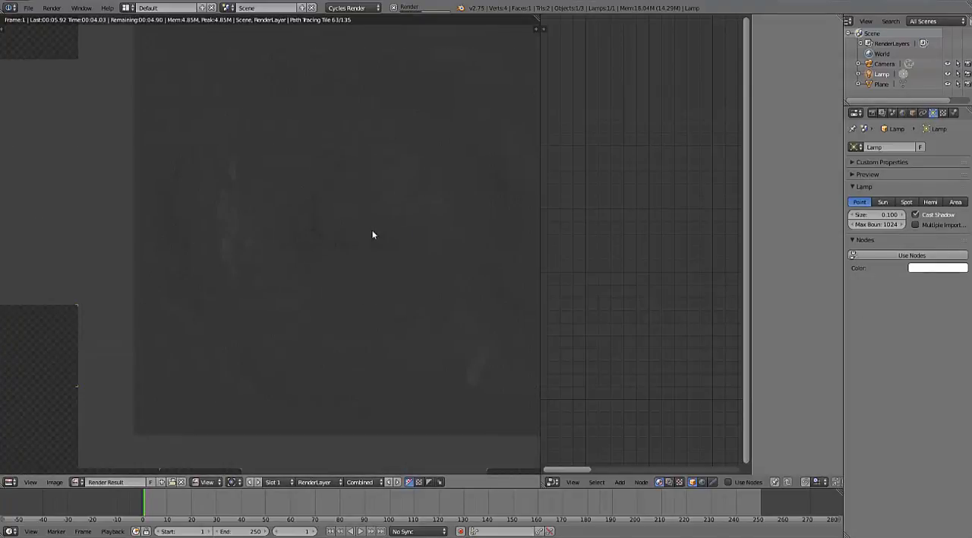
{"action": "scroll", "coordinate": [373, 235], "scroll_direction": "down", "scroll_amount": 3}
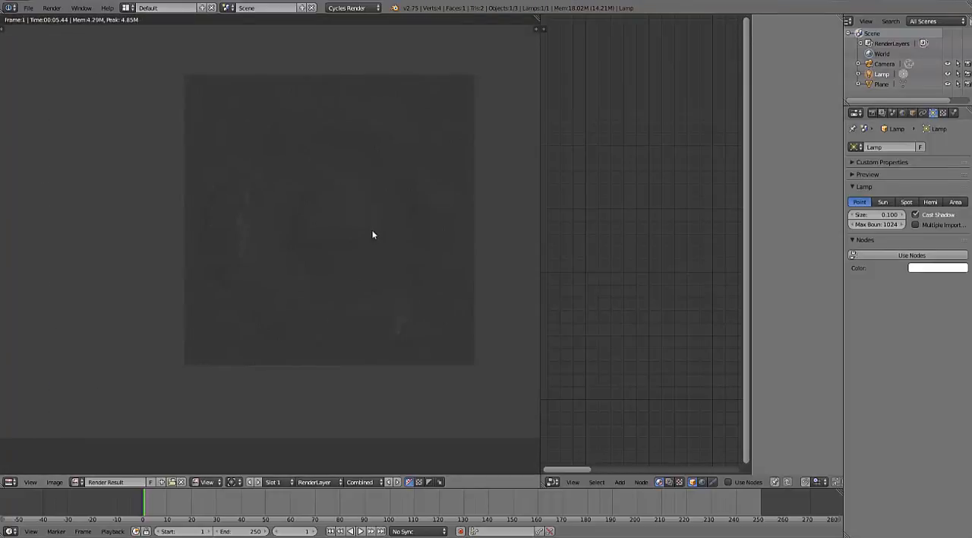
{"action": "key", "text": "Escape"}
- Raise the lamp about 0.98 units along Z and render the plane again
{"action": "type", "text": "gz1"}
{"action": "key", "text": "Return"}
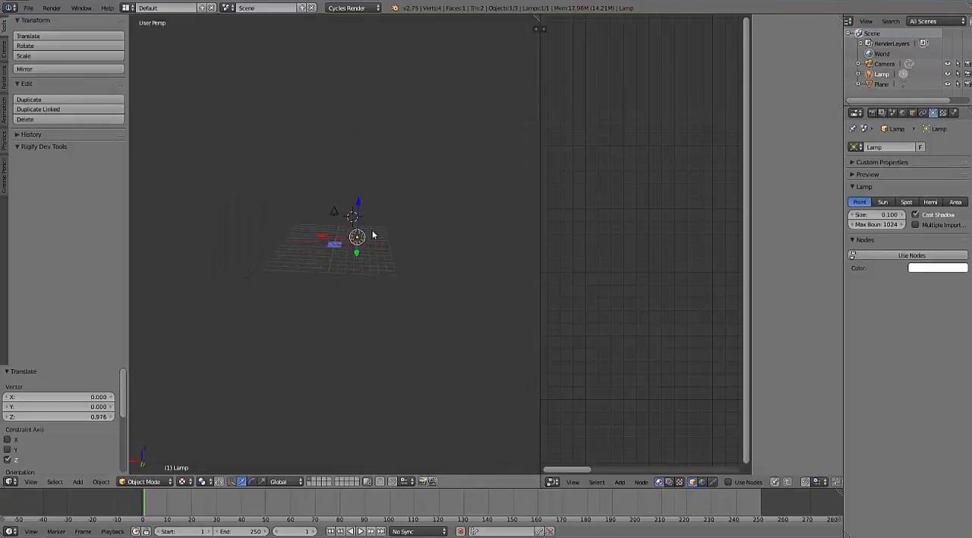
{"action": "key", "text": "F12"}
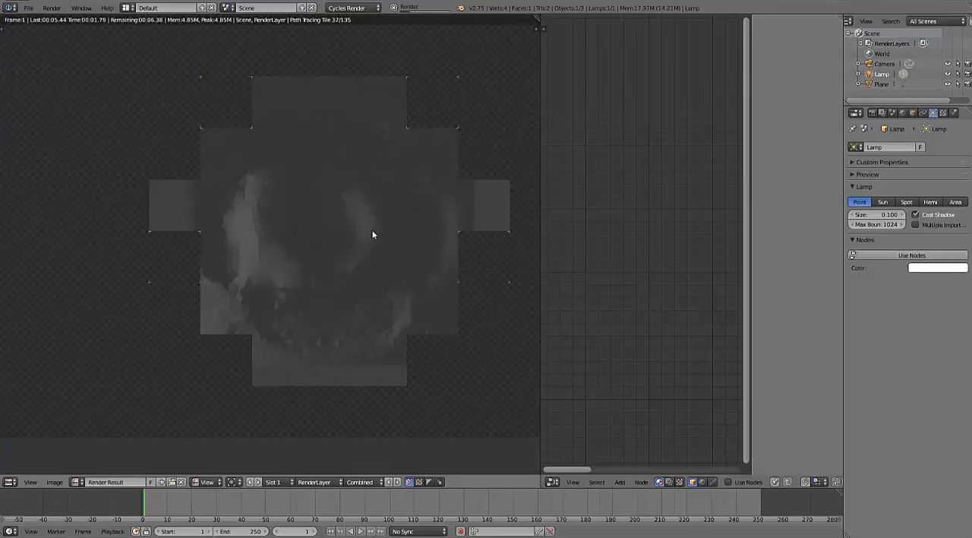
{"action": "scroll", "coordinate": [373, 234], "scroll_direction": "down", "scroll_amount": 2}
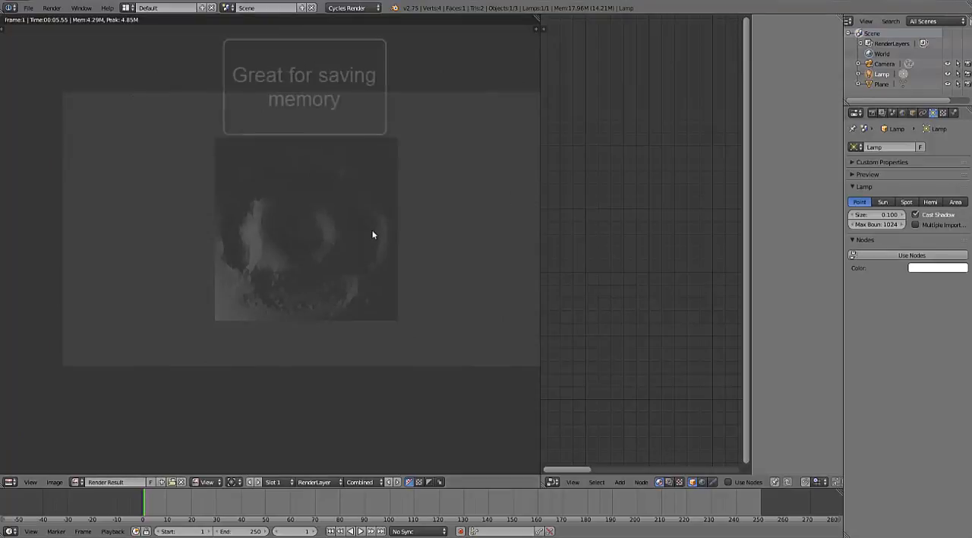
- Set the world background color to black and render the scene again
{"action": "left_click", "coordinate": [903, 113]}
{"action": "left_click", "coordinate": [911, 202]}
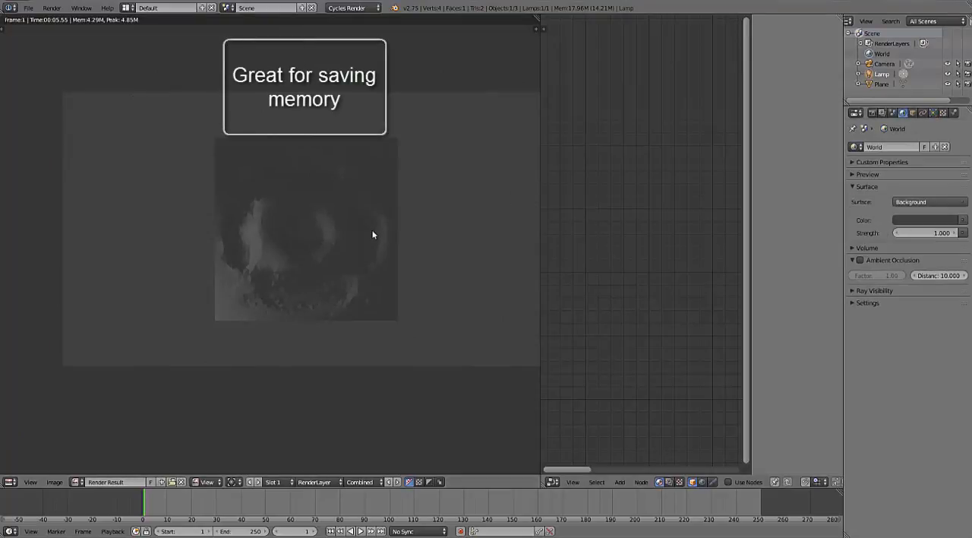
{"action": "left_click", "coordinate": [925, 220]}
{"action": "left_click_drag", "start_coordinate": [949, 131], "coordinate": [949, 152]}
{"action": "key", "text": "F12"}
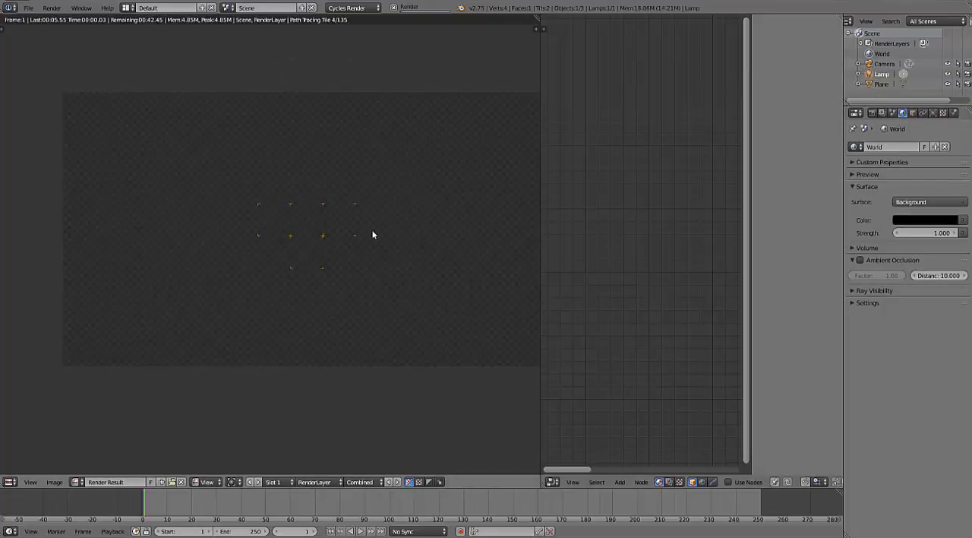